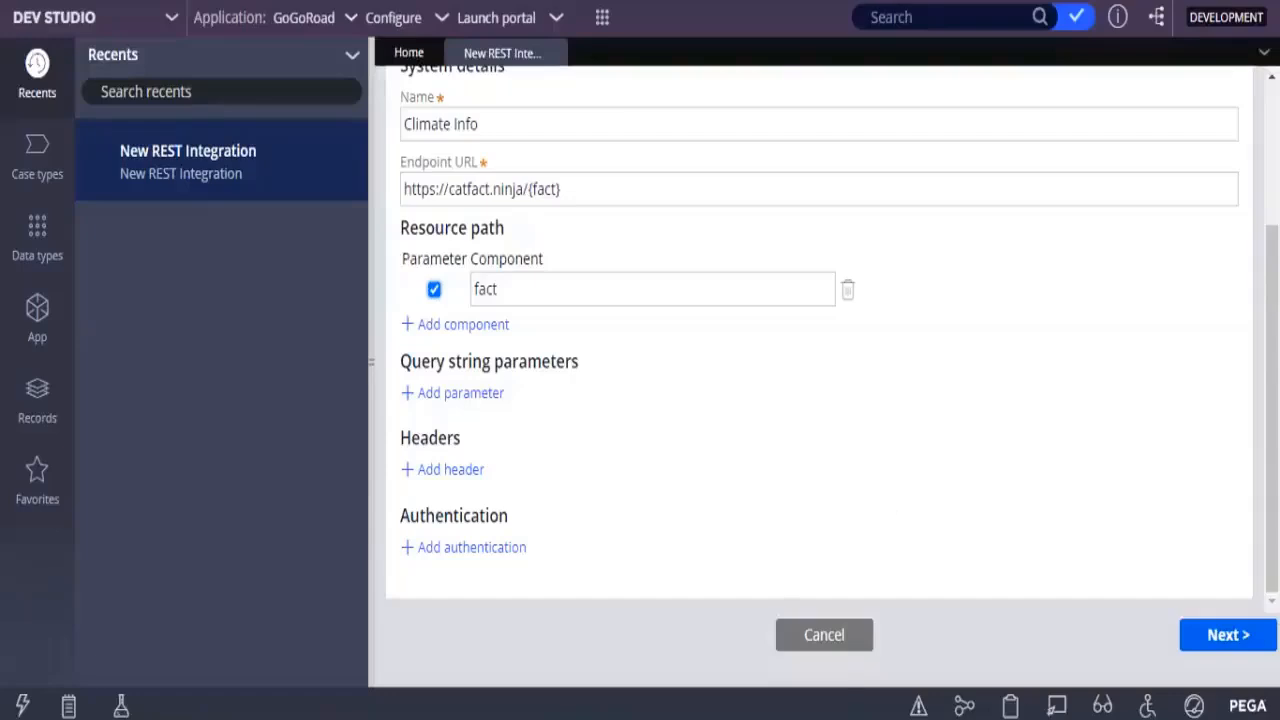
Continue to the resource methods and name the resource with the GET method Cat Fact
left_click(1223, 635)
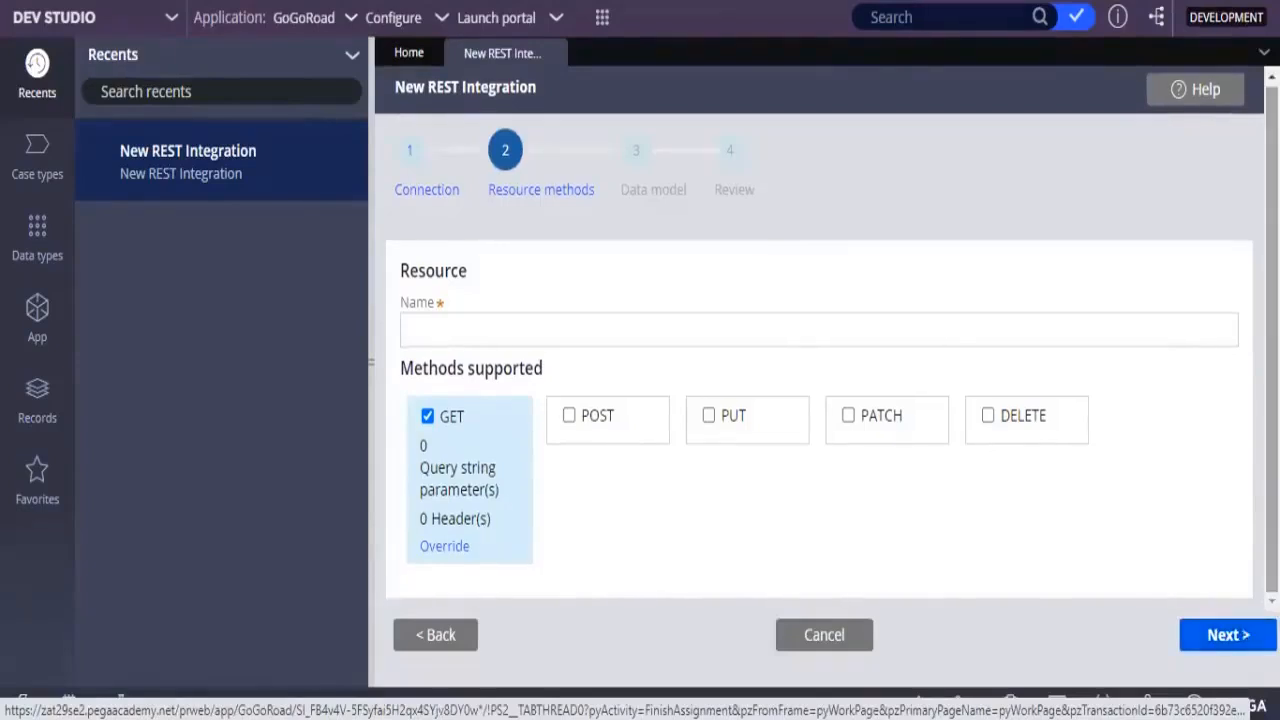
left_click(503, 337)
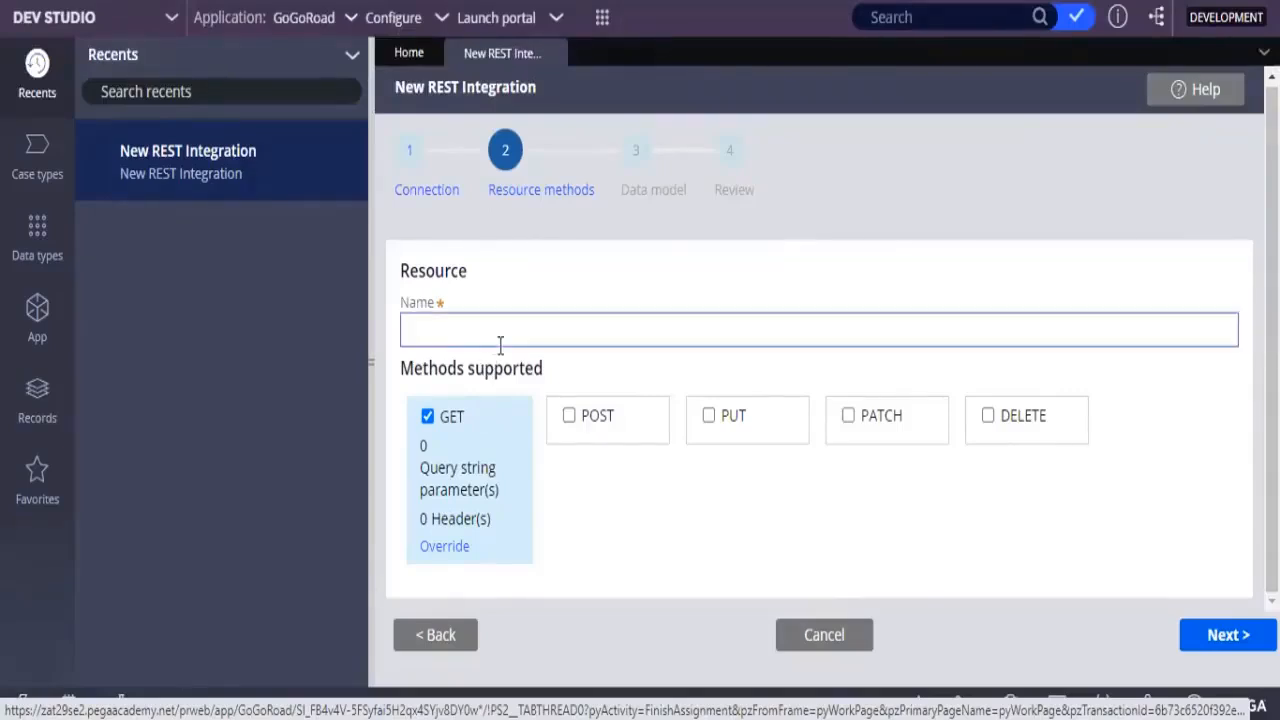
left_click(434, 634)
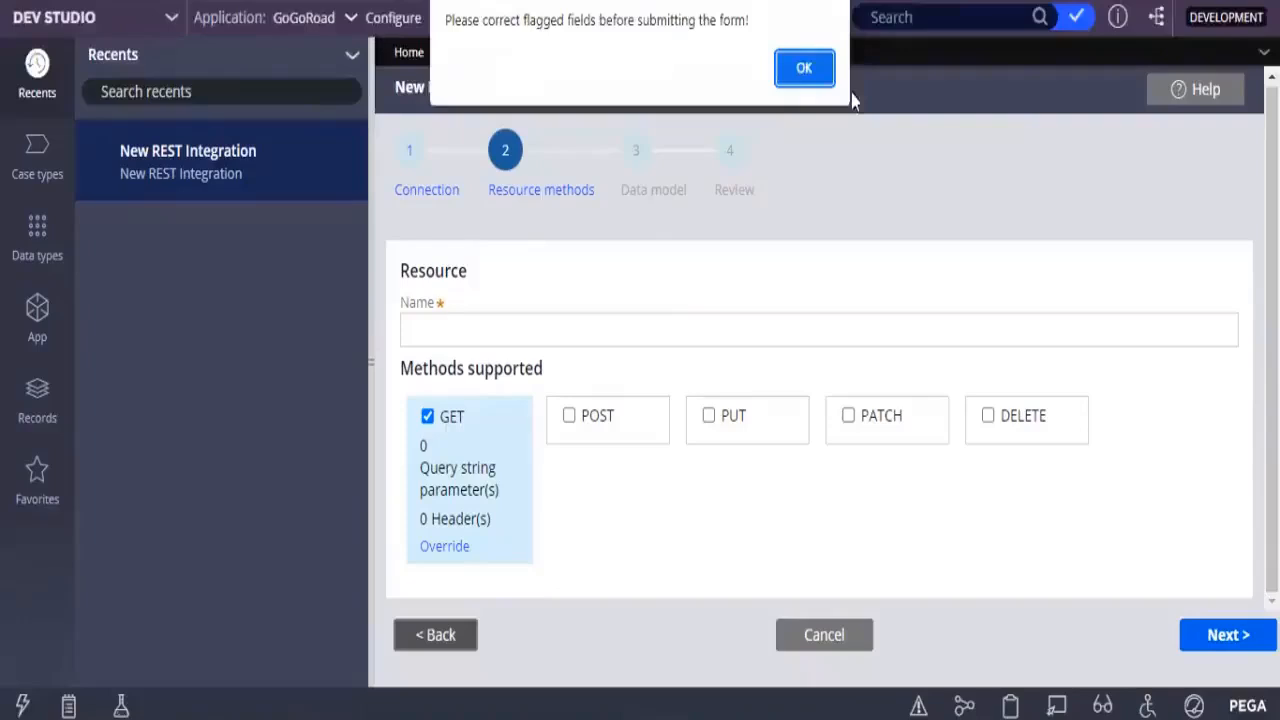
left_click(804, 68)
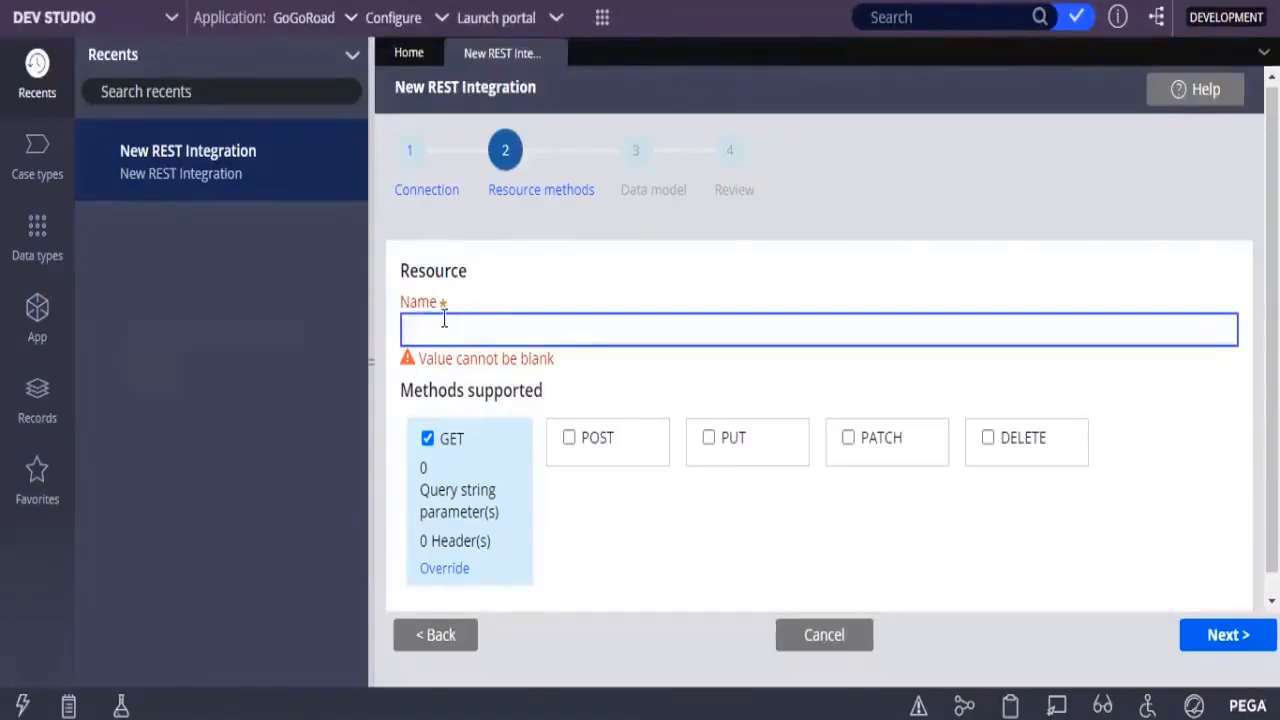
type("Cat Fact")
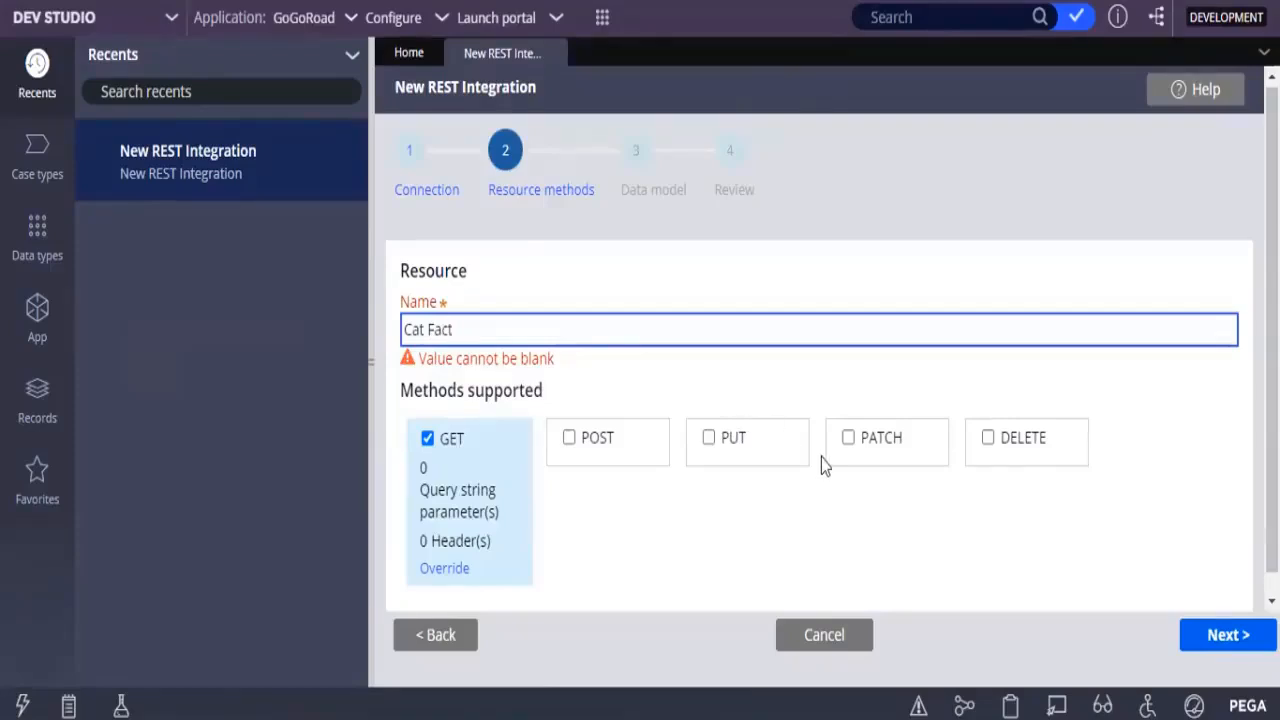
Go back to the connection details, rename the system Cat Fact, and return to the resource methods
left_click(443, 628)
left_click(443, 632)
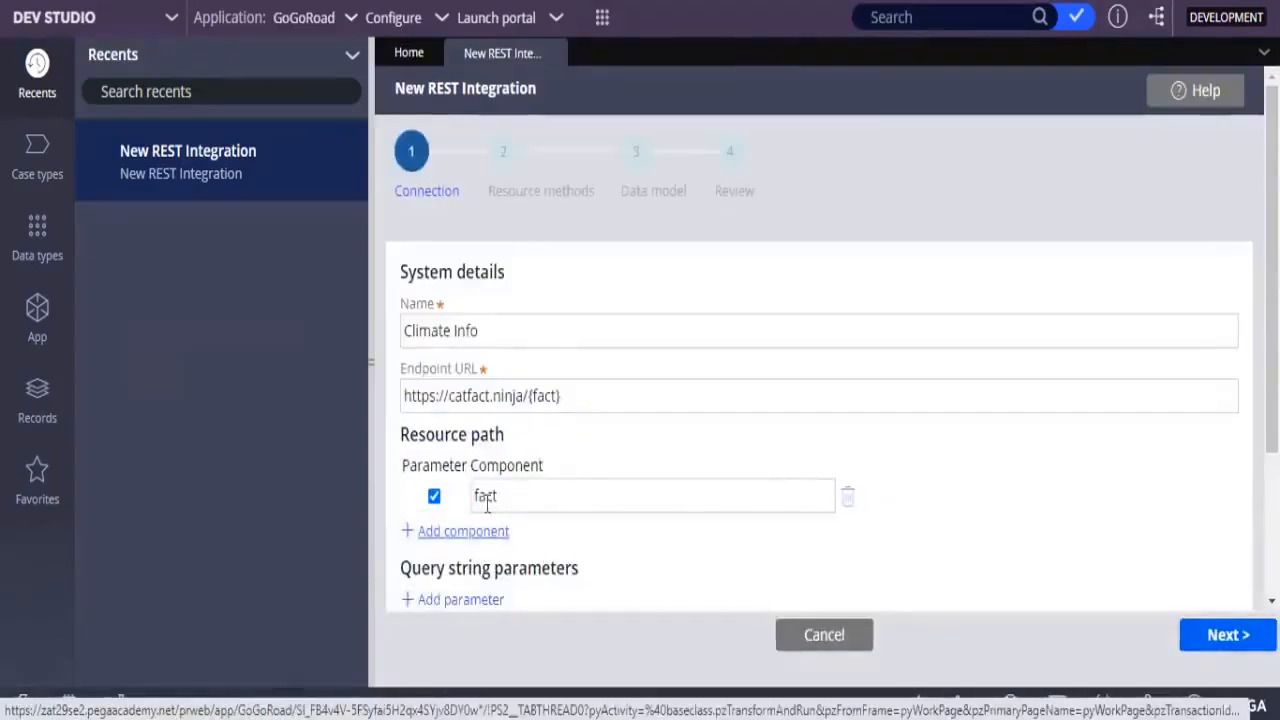
left_click(507, 393)
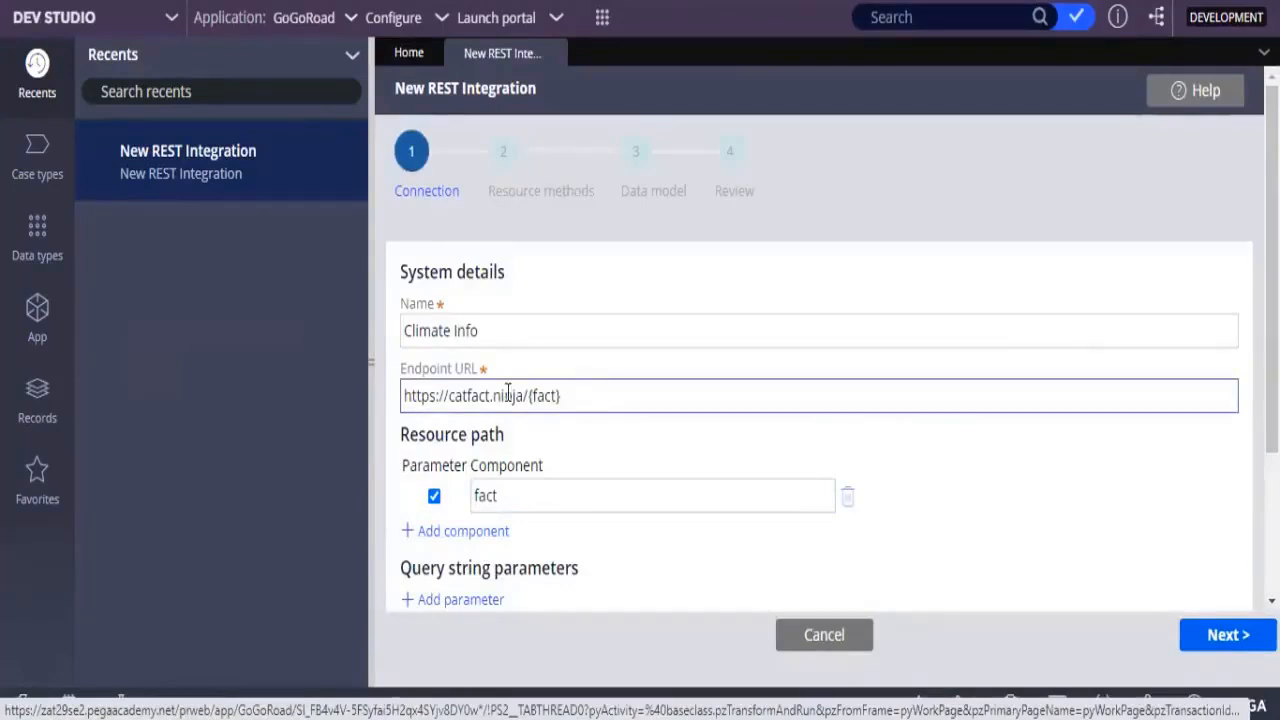
left_click(497, 333)
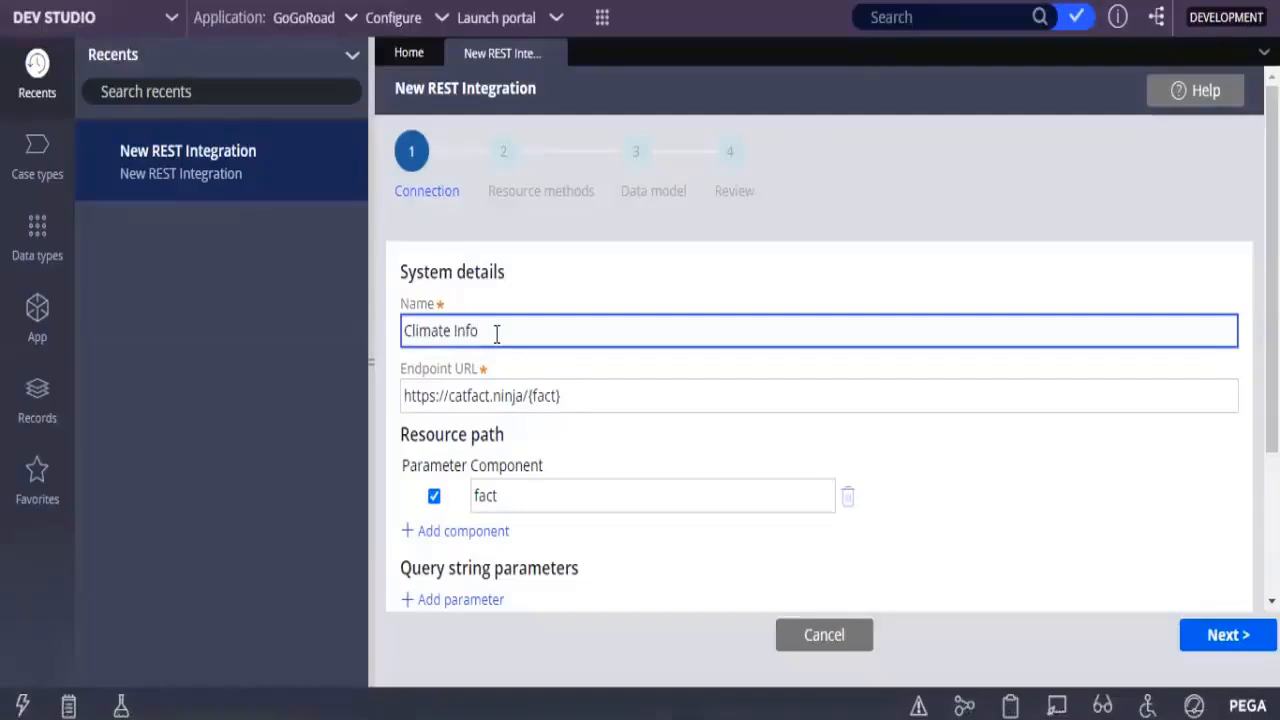
key("BackSpace")
key("BackSpace")
key("BackSpace")
key("BackSpace")
key("BackSpace")
key("BackSpace")
key("BackSpace")
key("BackSpace")
key("BackSpace")
key("BackSpace")
key("BackSpace")
key("BackSpace")
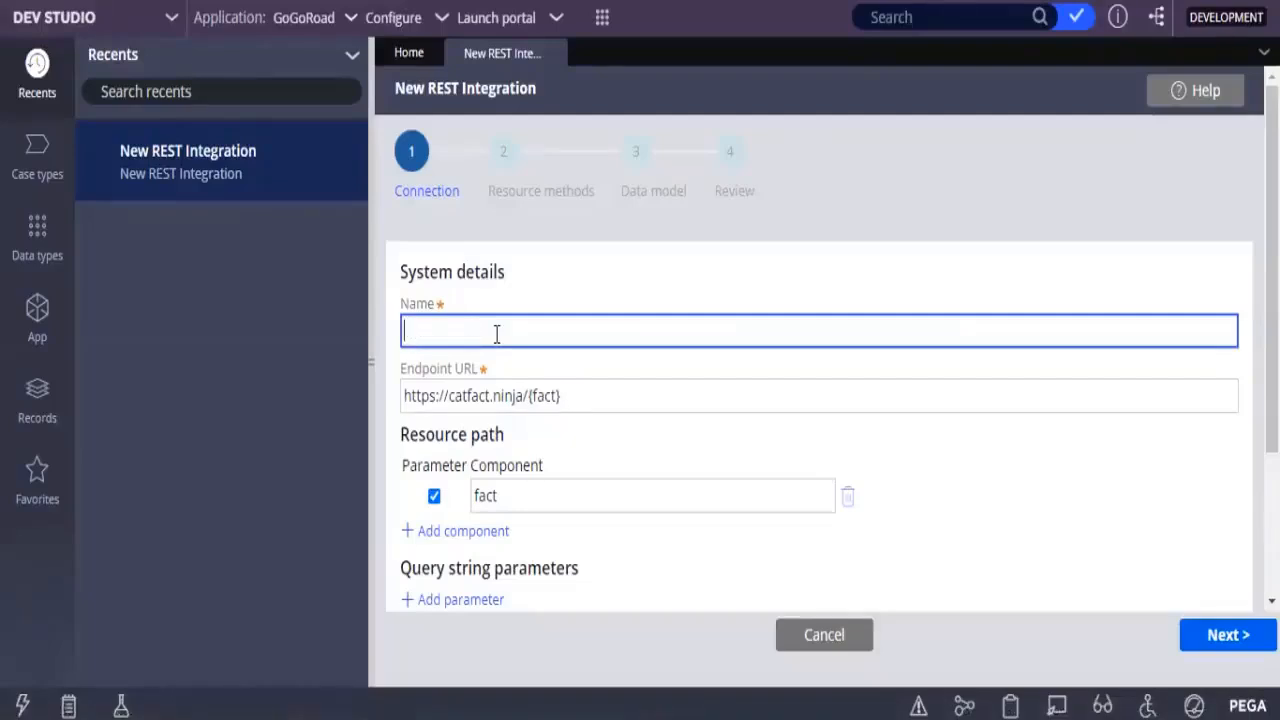
type("c")
key("BackSpace")
type("Cat Fact")
left_click(1246, 636)
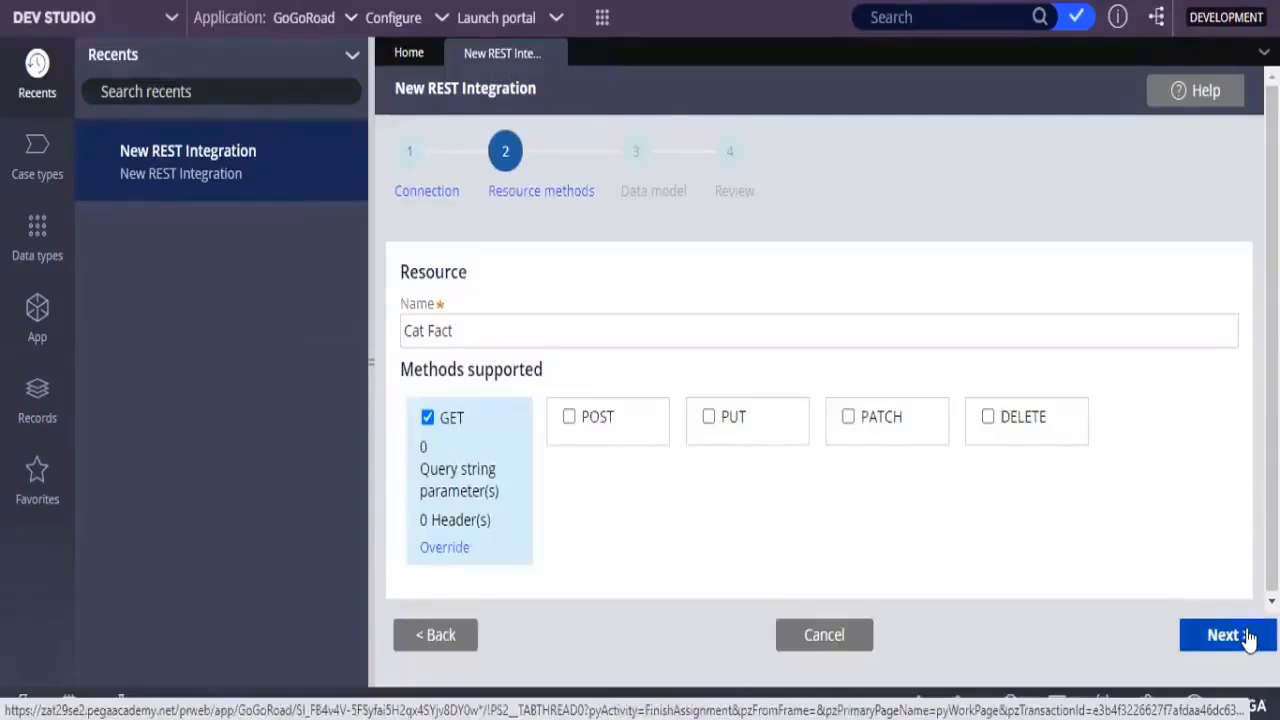
Continue to the data model and add a REST response sample by running the GET method with the path parameter value fact
left_click(1246, 636)
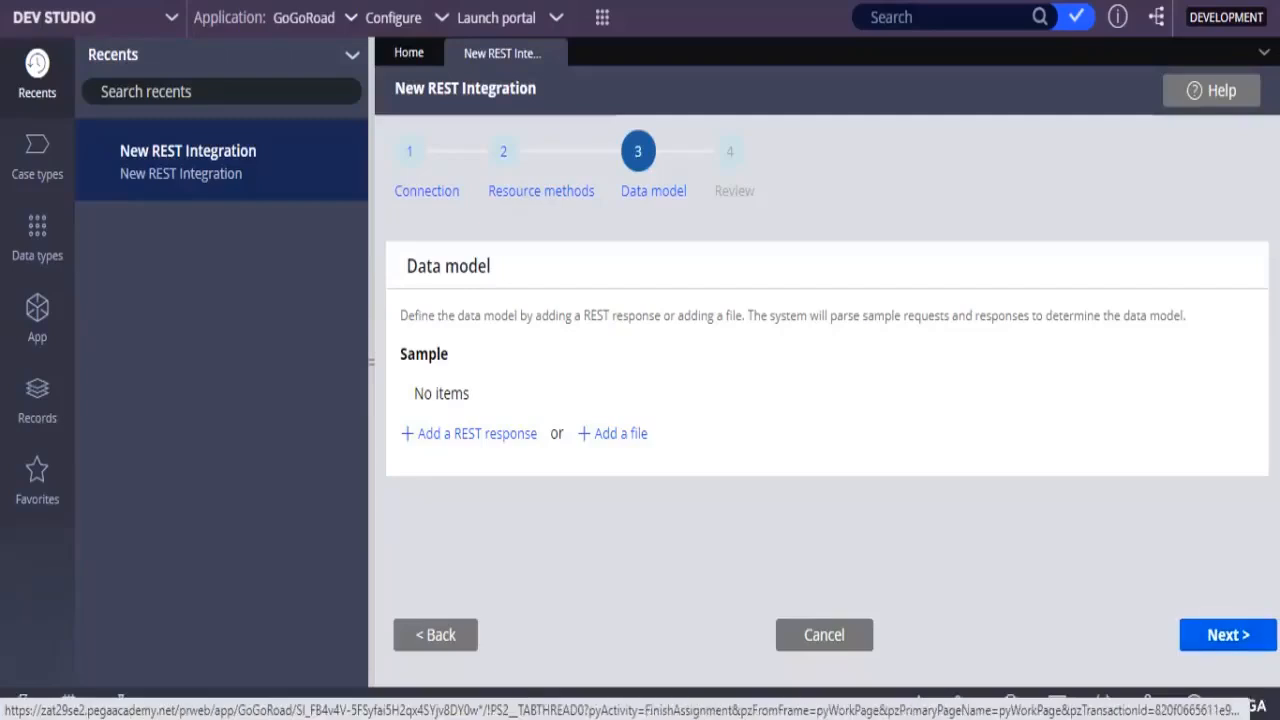
left_click(500, 437)
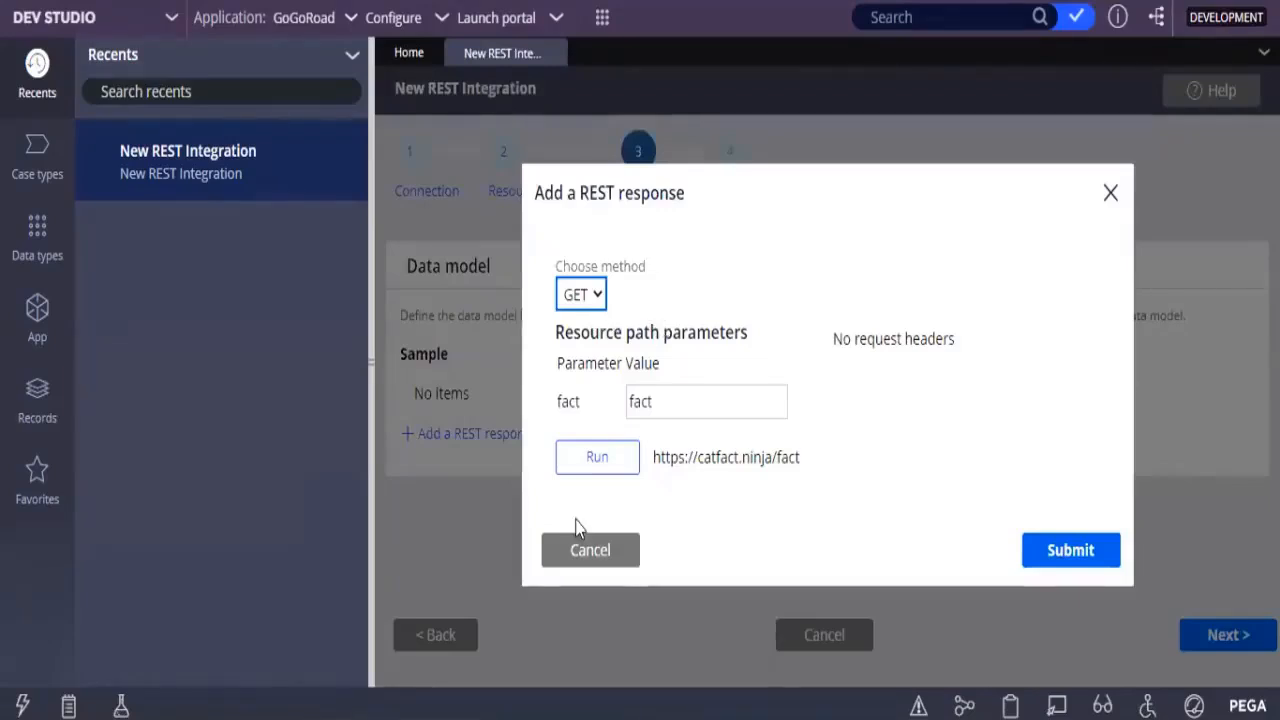
left_click(594, 457)
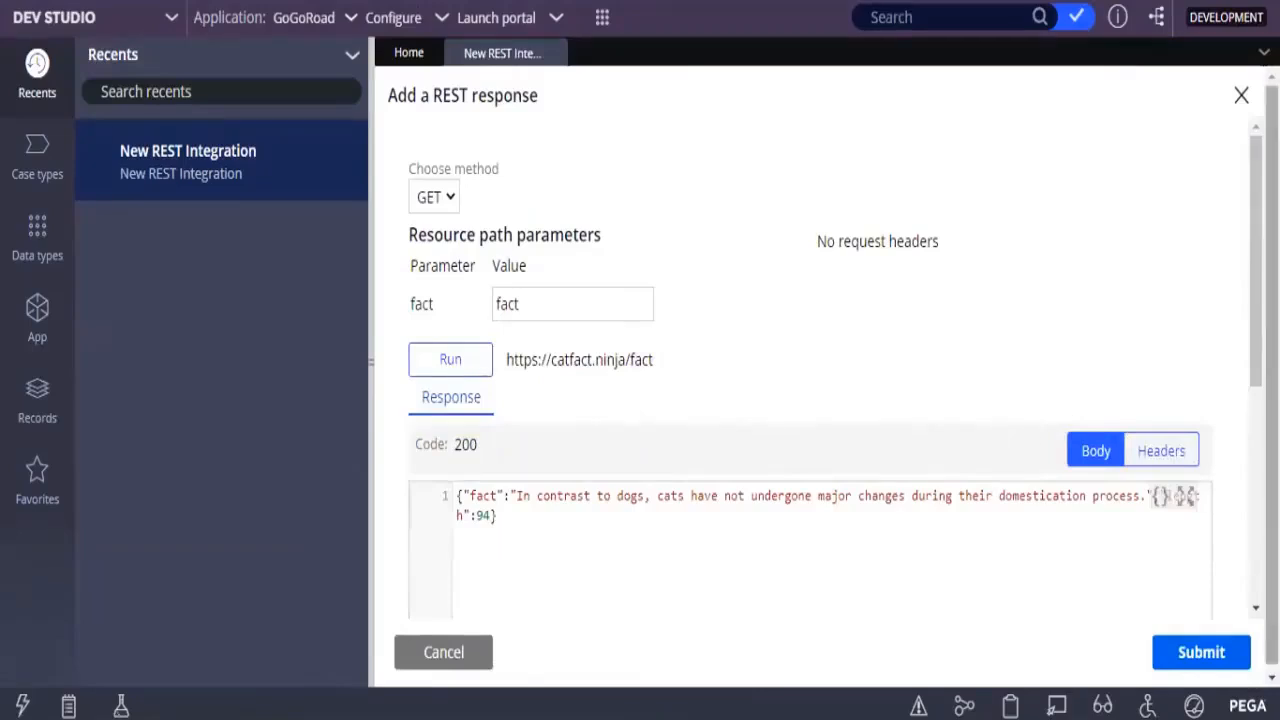
scroll(605, 418, "down", 1)
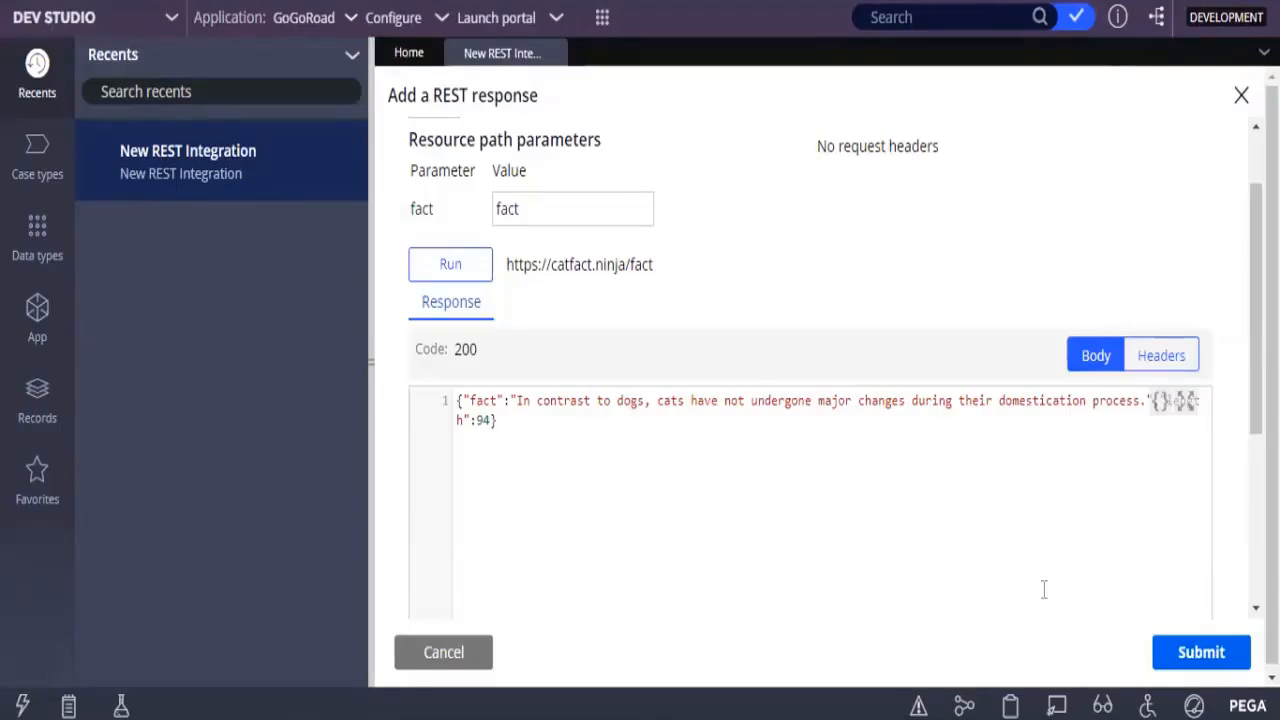
left_click(1207, 652)
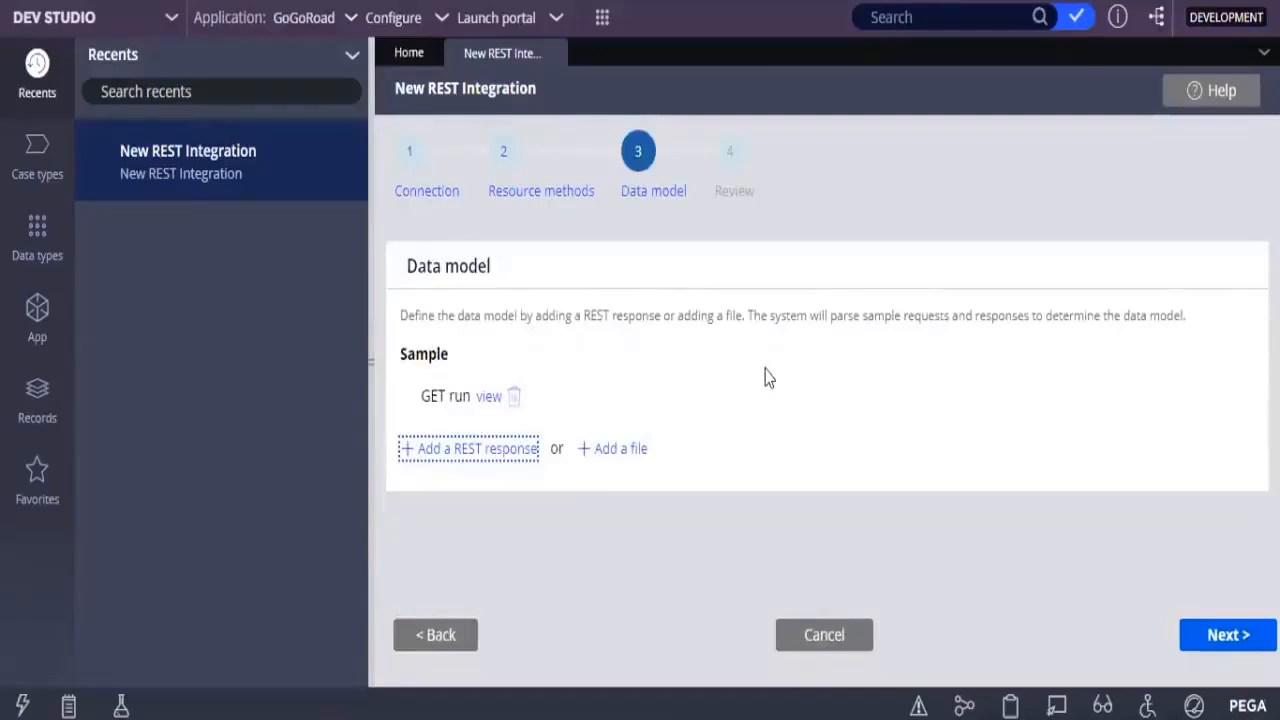
View the GET run sample's response body and close the sample
left_click(487, 398)
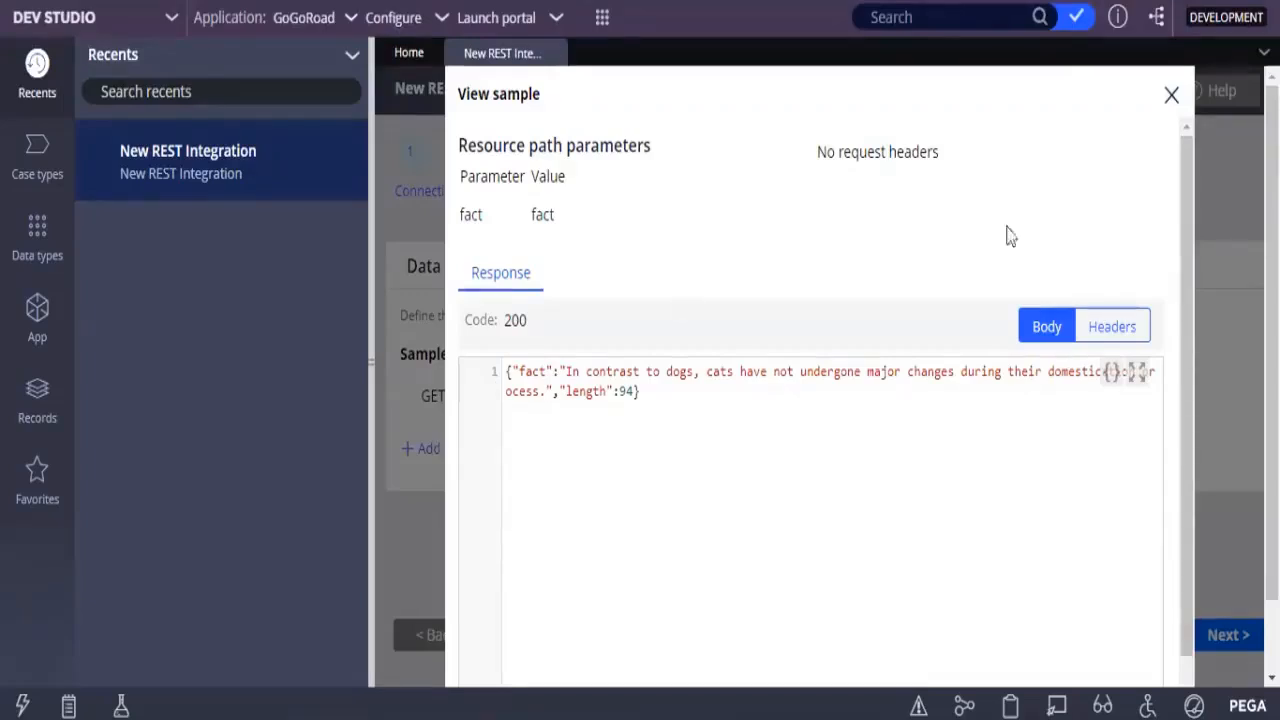
scroll(1190, 307, "down", 2)
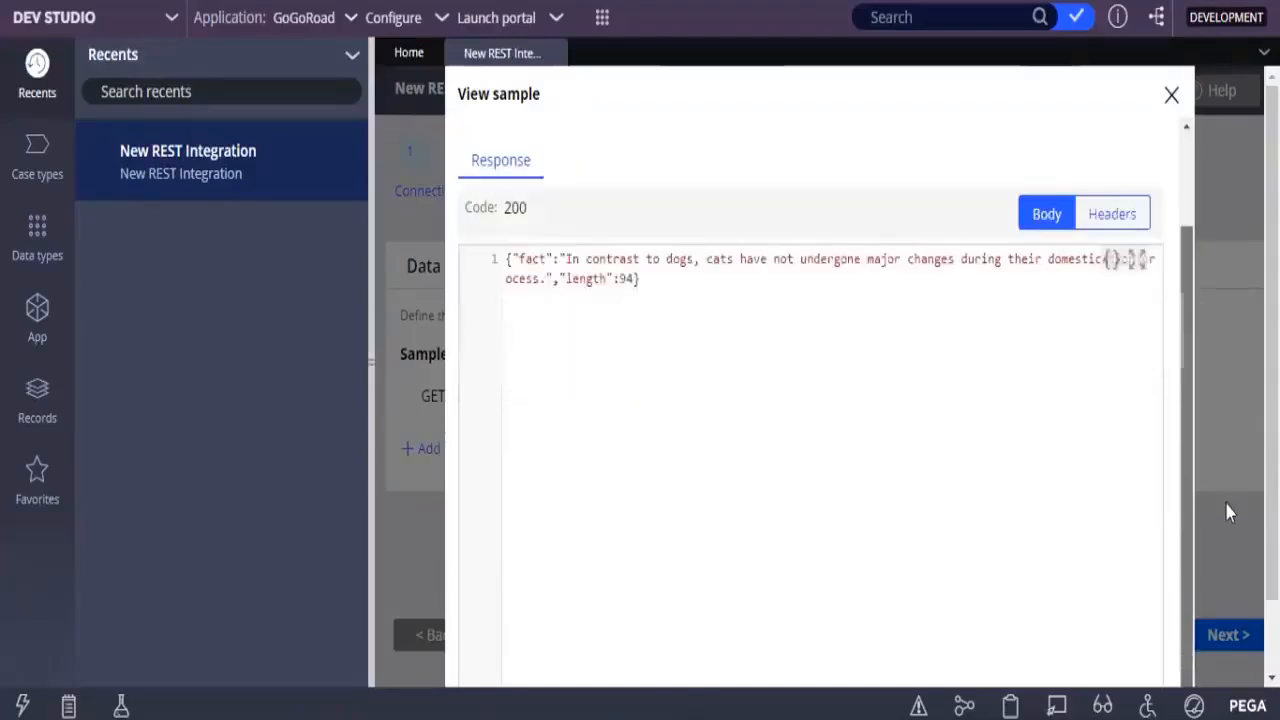
scroll(810, 400, "down", 1)
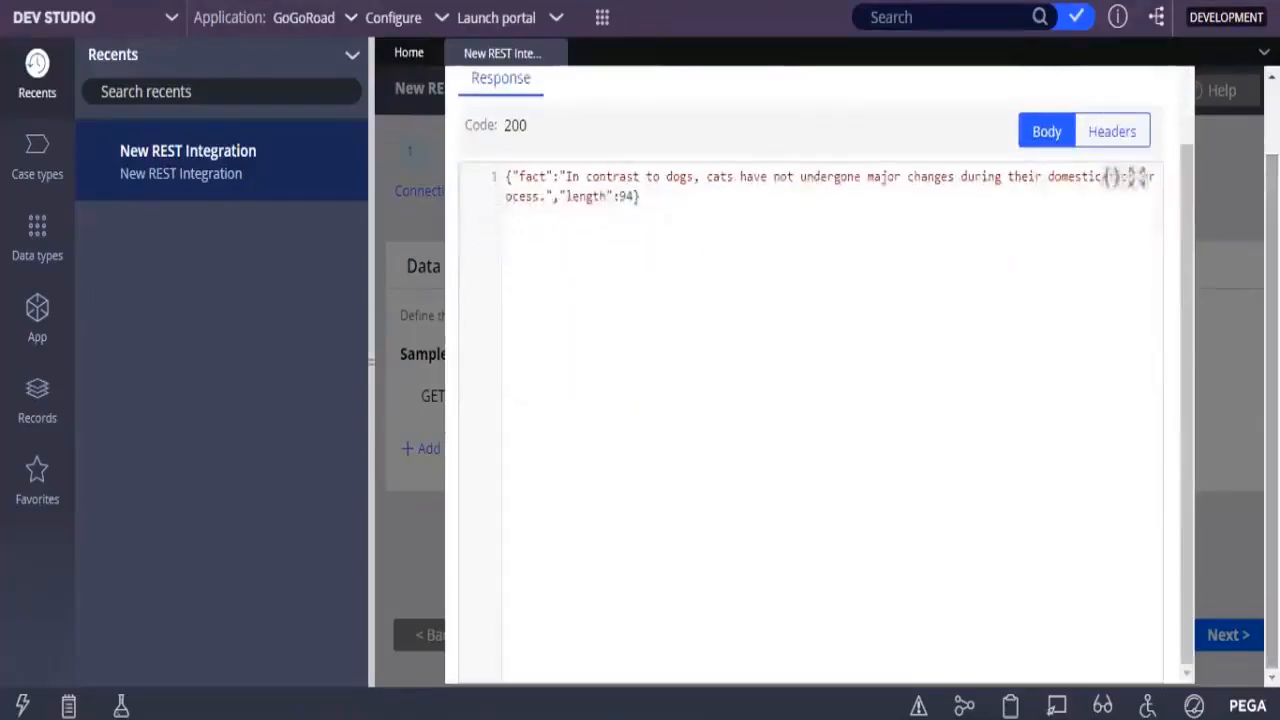
scroll(1270, 300, "up", 1)
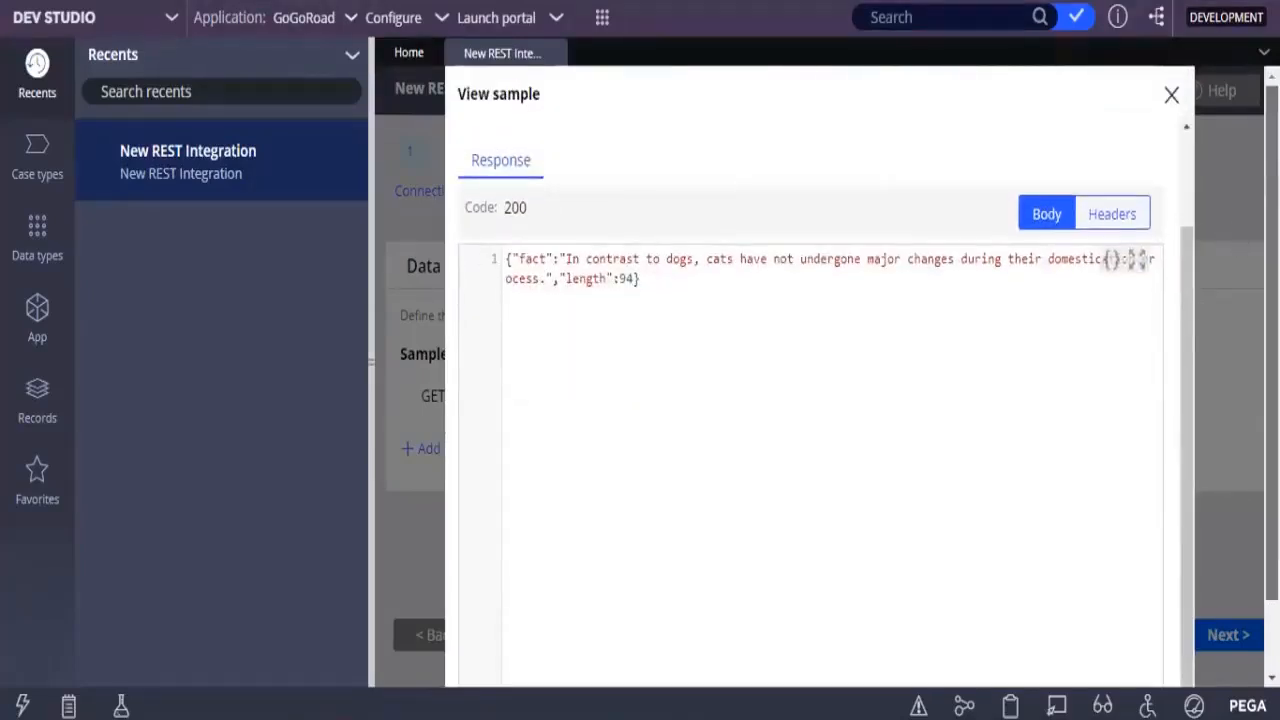
left_click(1170, 96)
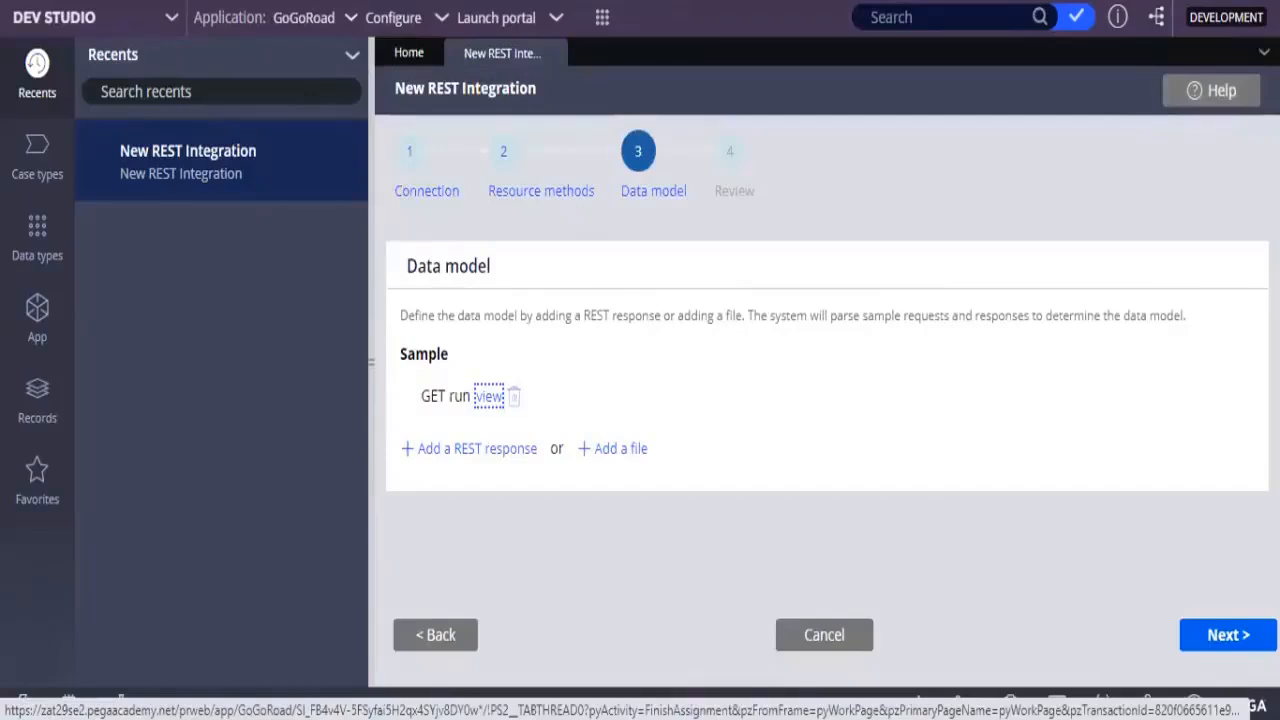
Proceed to the review stage and check the integration layer and data layer settings
left_click(1236, 635)
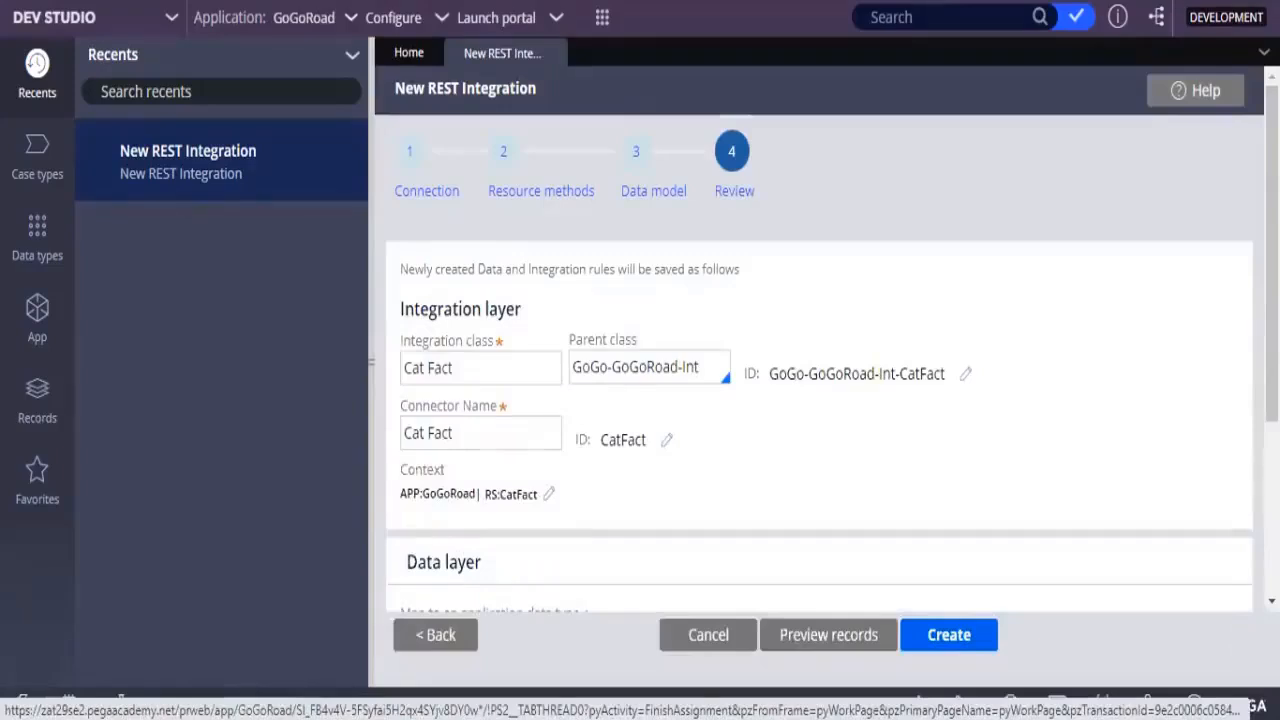
scroll(820, 340, "down", 2)
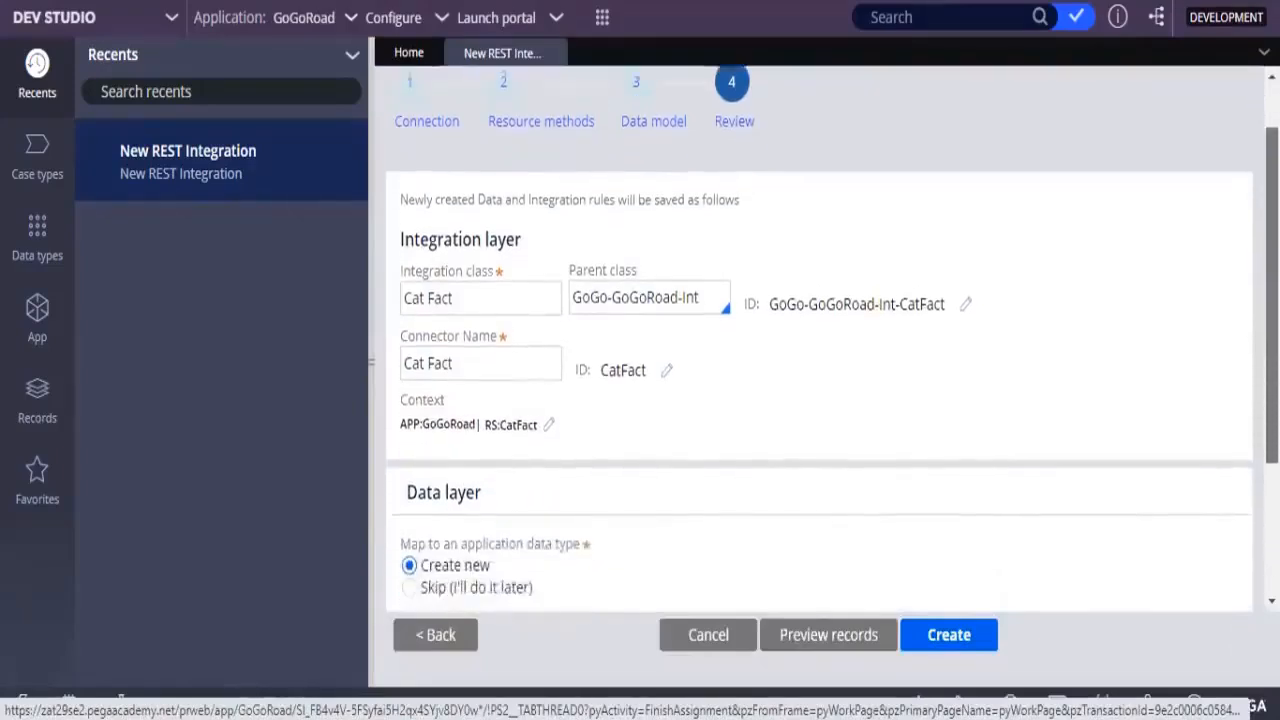
scroll(820, 340, "down", 2)
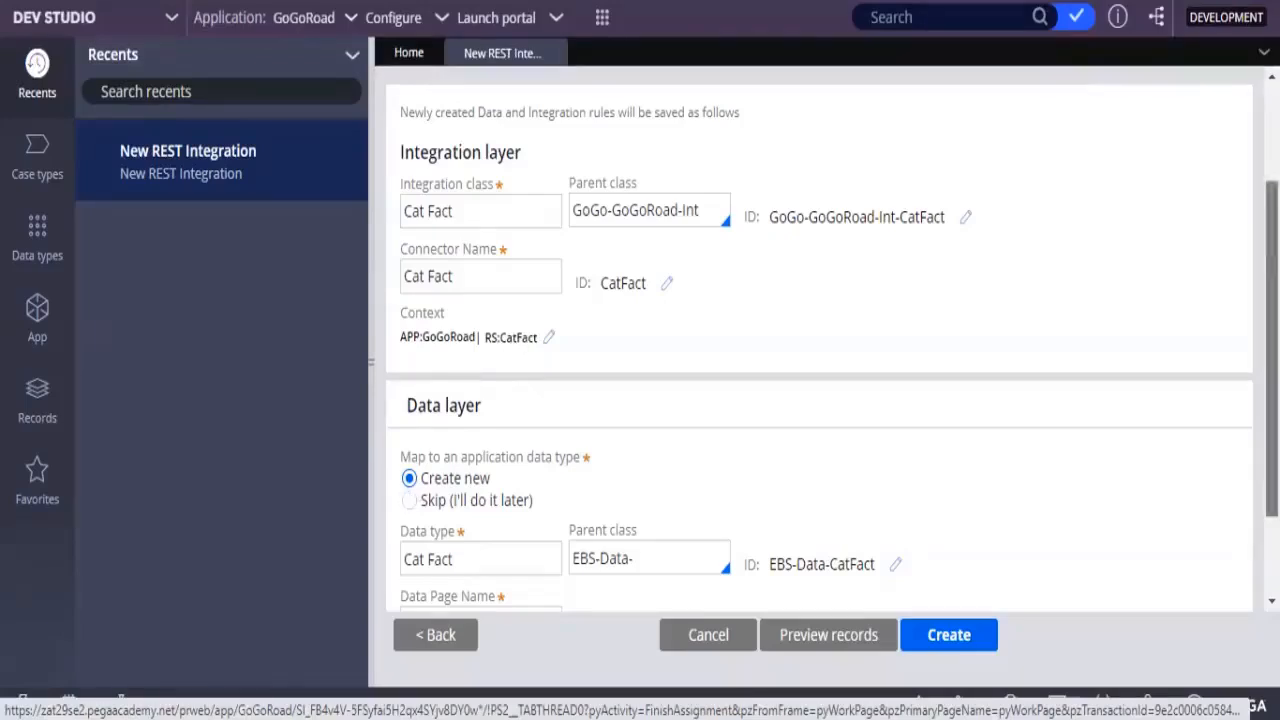
scroll(820, 340, "down", 2)
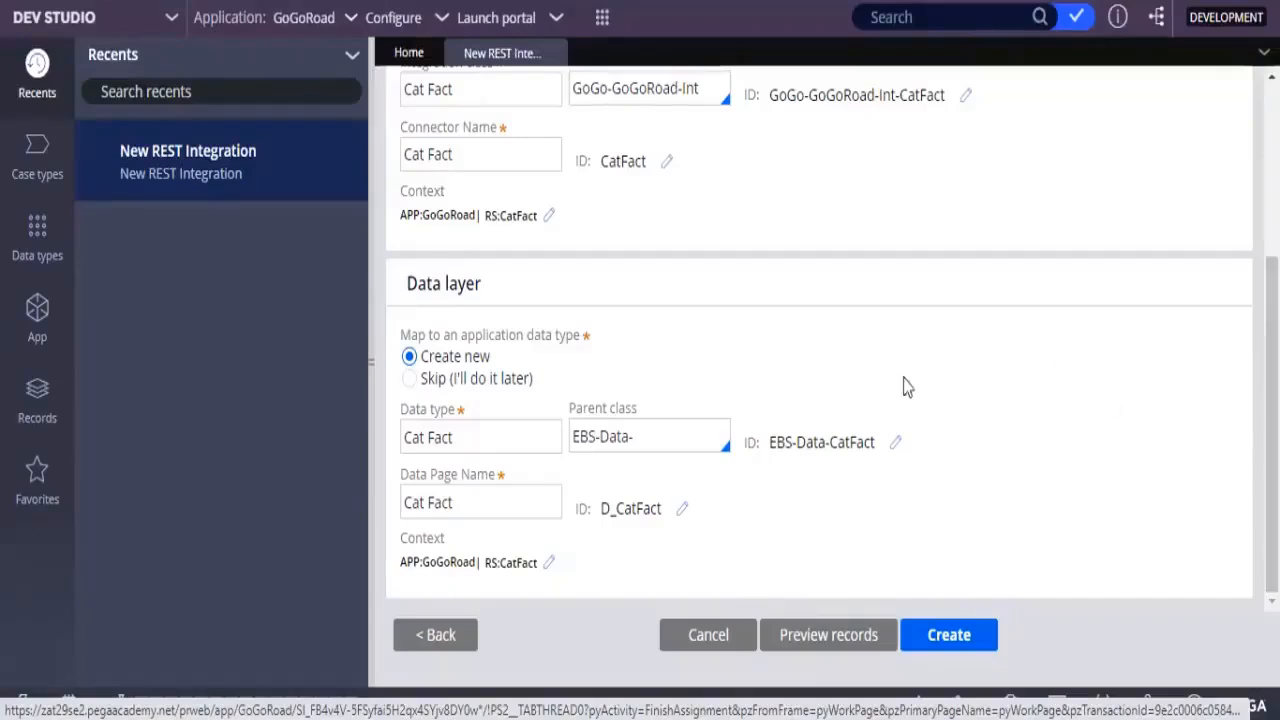
Set the parent class of the Cat Fact data type in the data layer to GoGo-GoGoRoad-Data
left_click(665, 436)
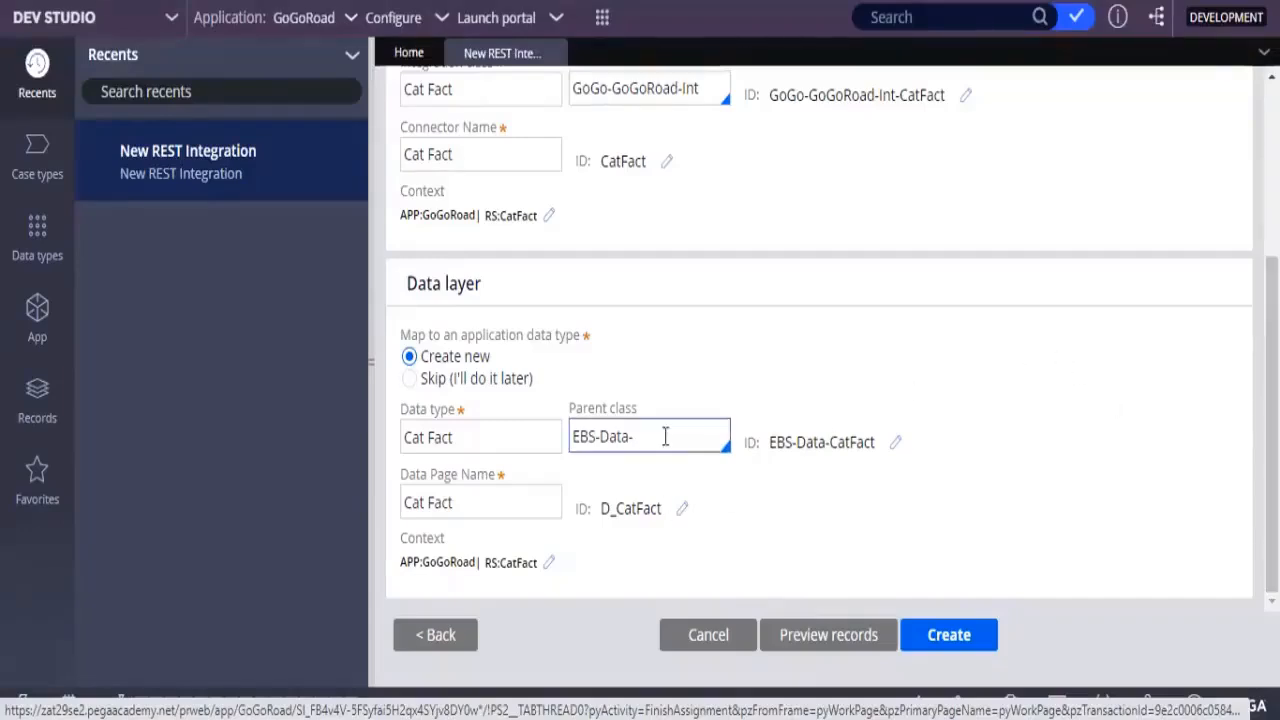
key("BackSpace")
key("BackSpace")
key("BackSpace")
key("BackSpace")
key("BackSpace")
key("BackSpace")
key("BackSpace")
key("BackSpace")
key("BackSpace")
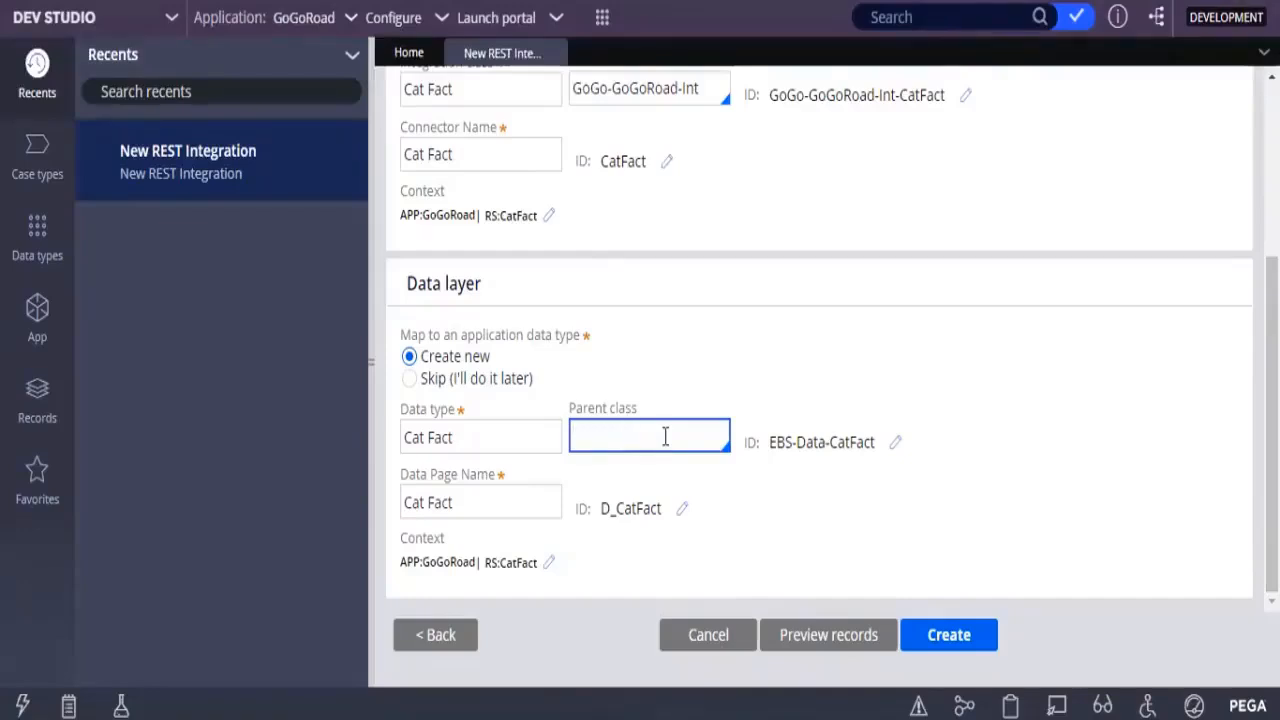
type("GO")
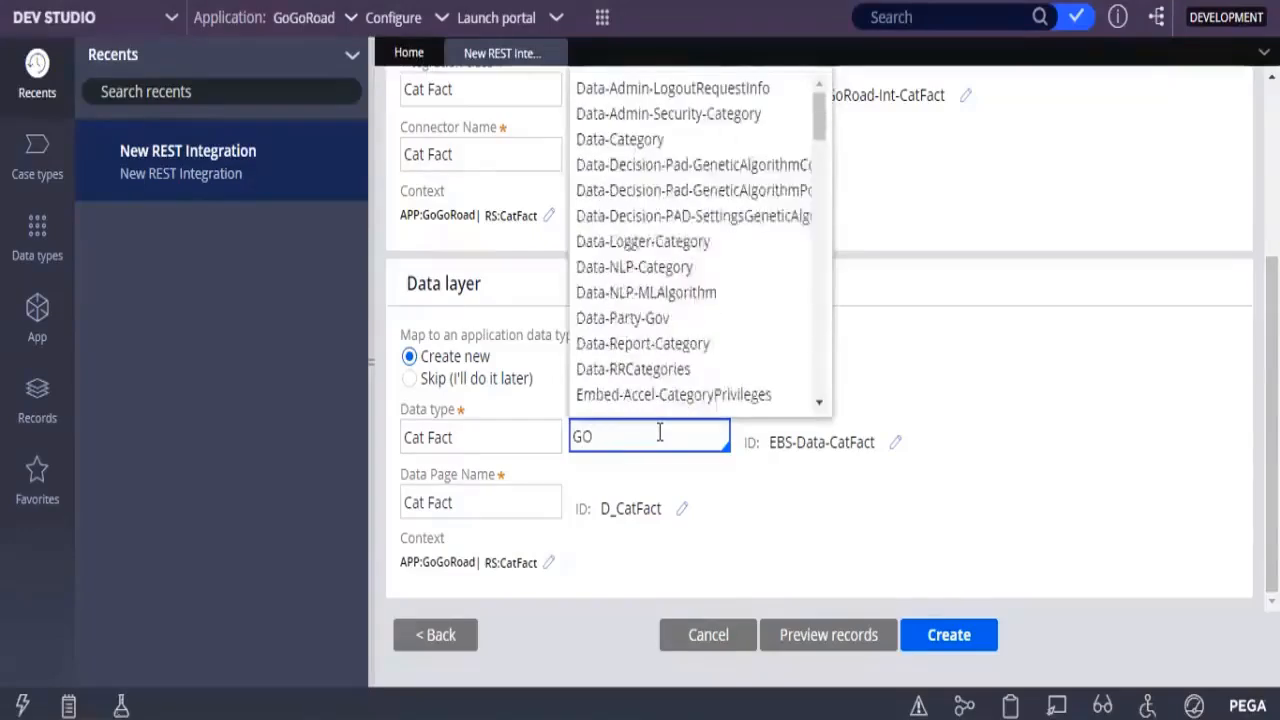
key("BackSpace")
type("oG")
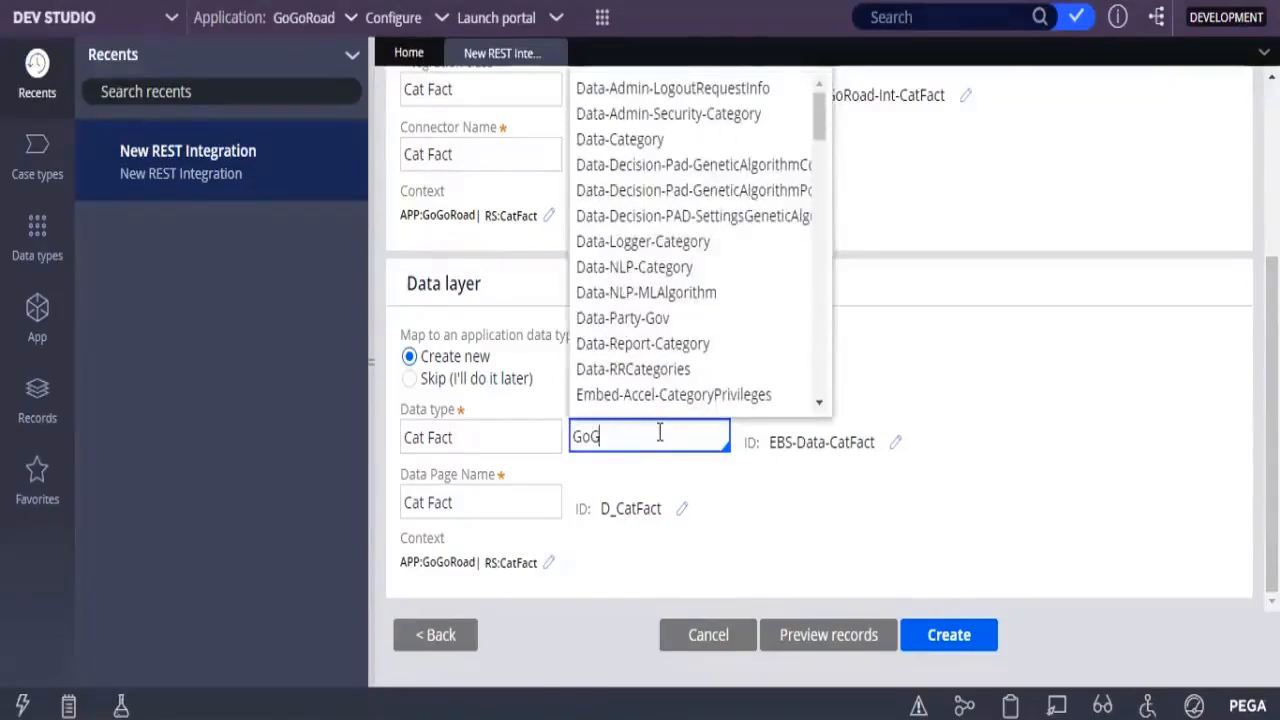
type("o")
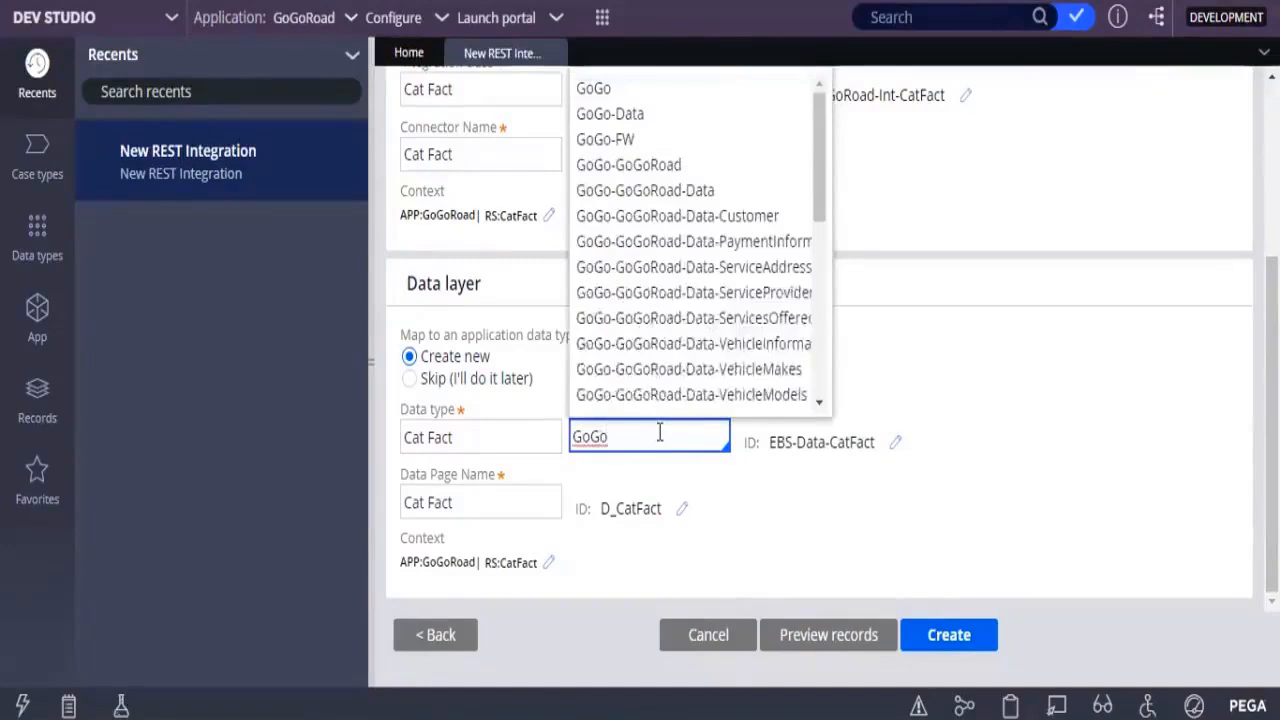
key("Down")
key("Down")
key("Down")
key("Down")
key("Down")
key("Down")
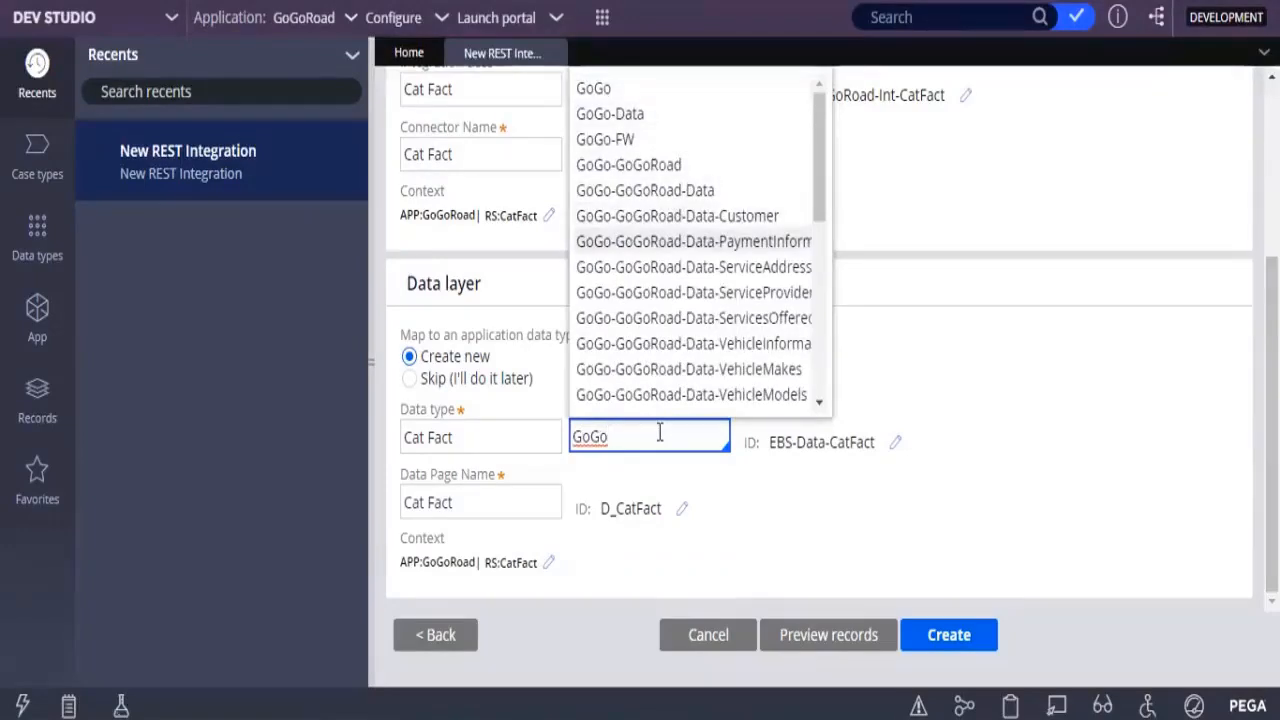
key("Down")
key("Down")
key("Up")
key("Up")
key("Up")
key("Up")
key("Up")
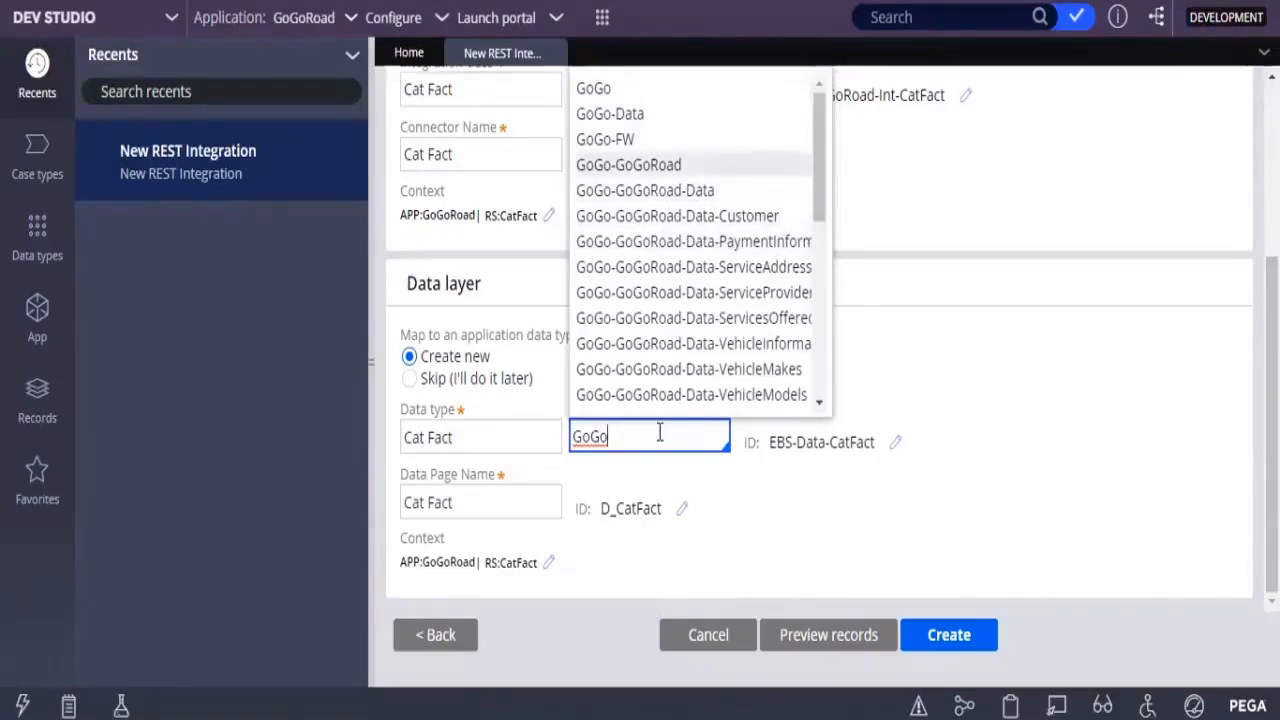
key("Down")
key("Down")
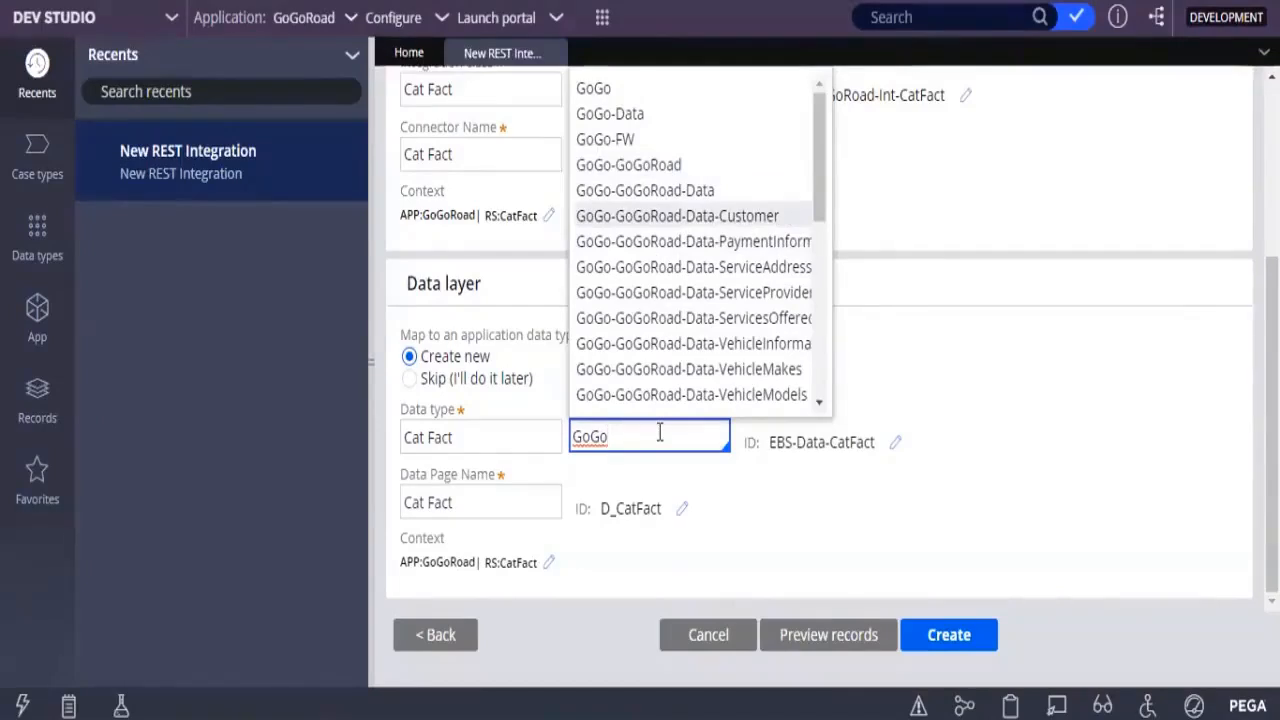
key("Up")
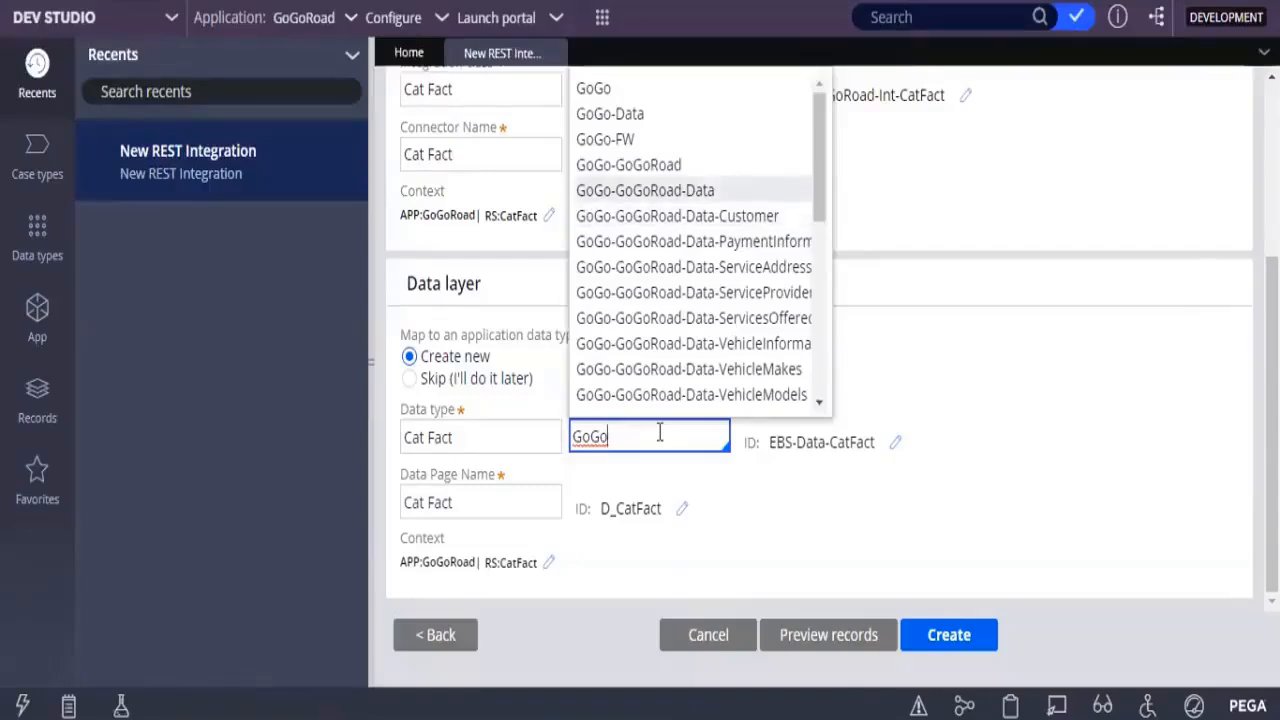
key("Return")
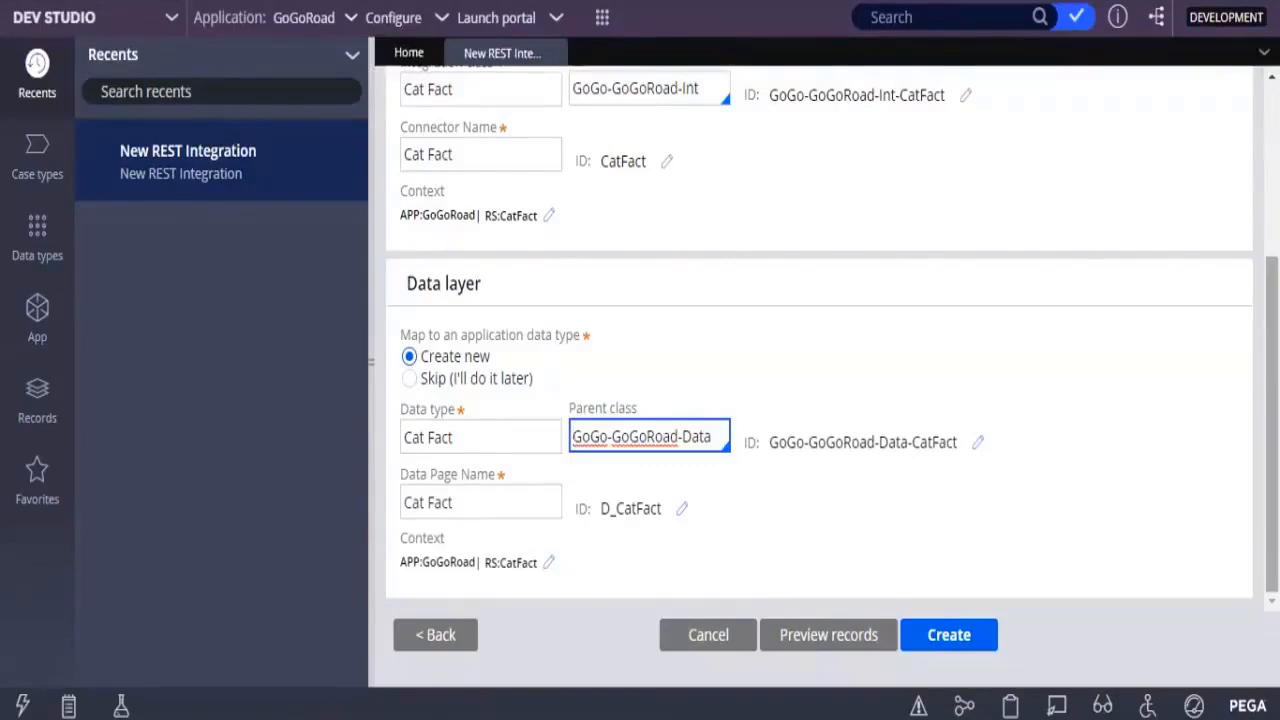
scroll(820, 330, "up", 2)
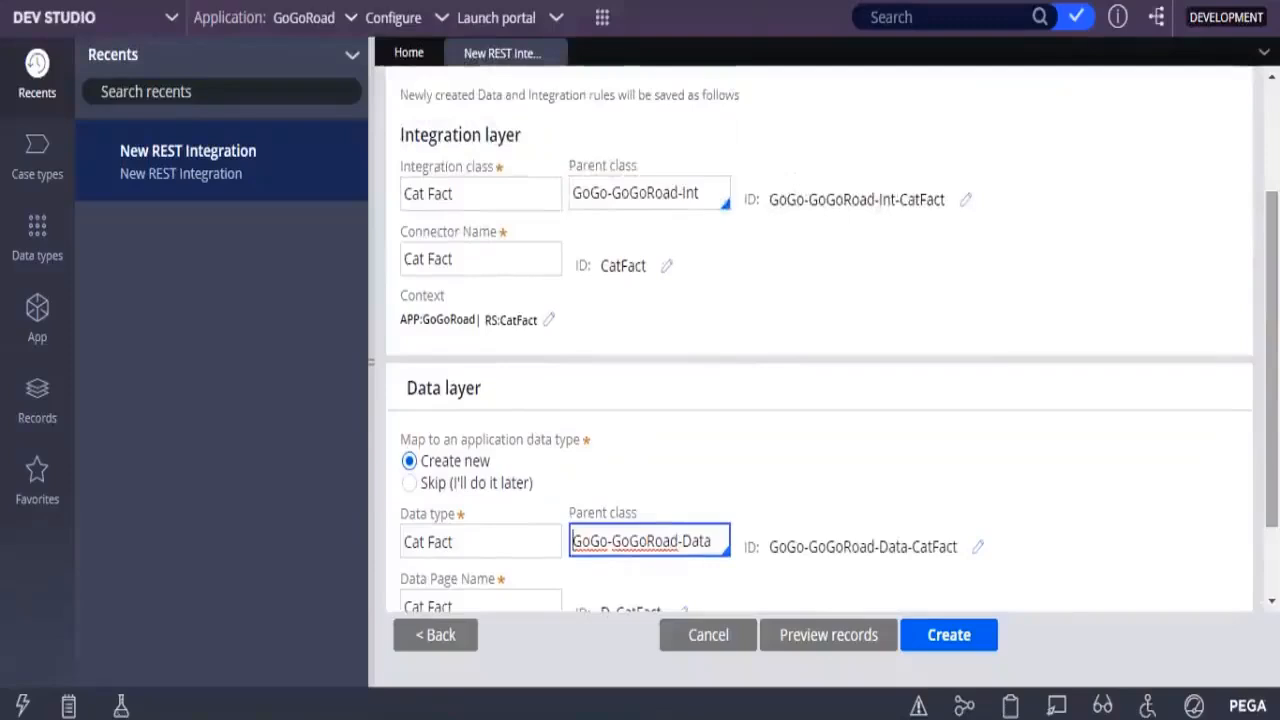
scroll(820, 340, "up", 2)
scroll(820, 340, "down", 3)
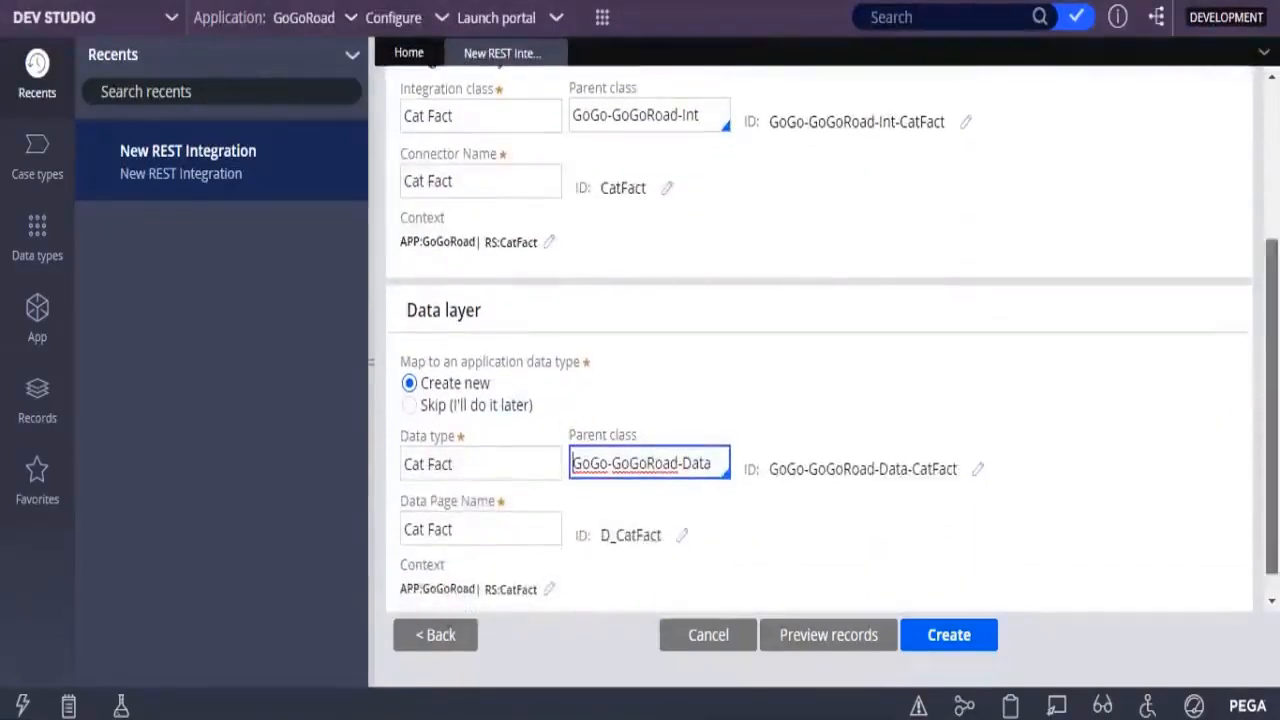
scroll(820, 340, "down", 1)
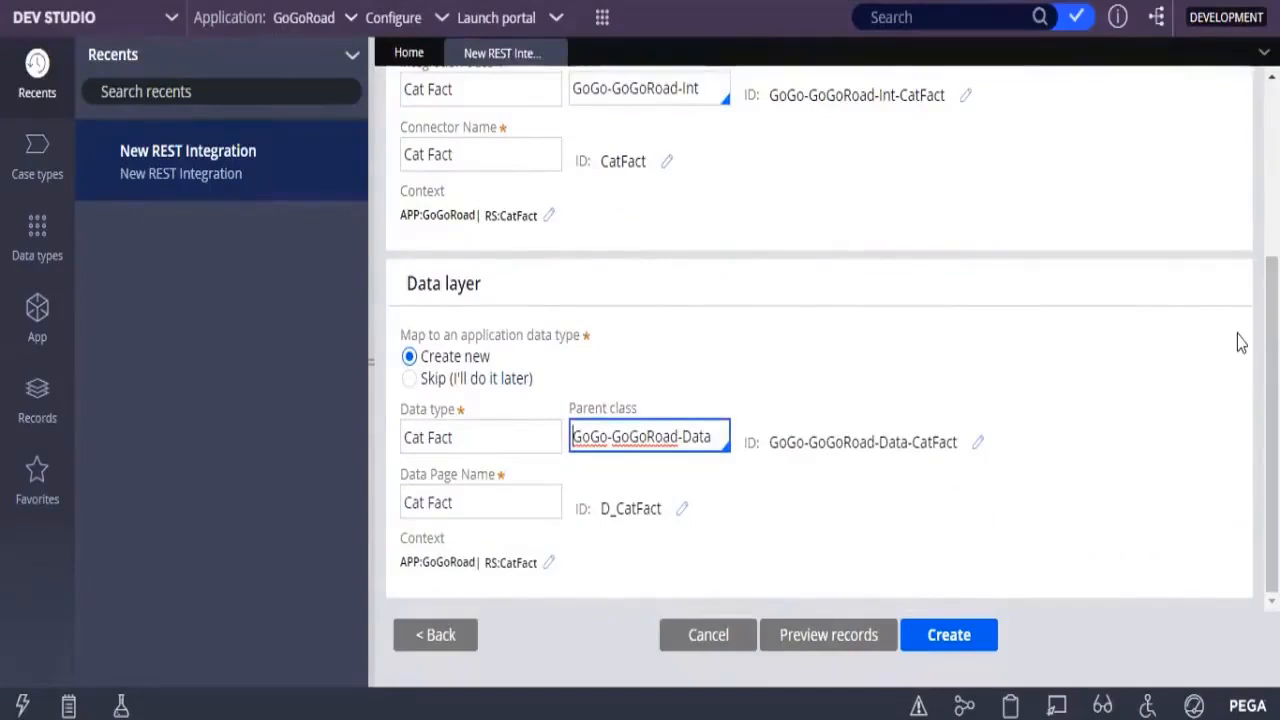
key("XF86MonBrightnessUp")
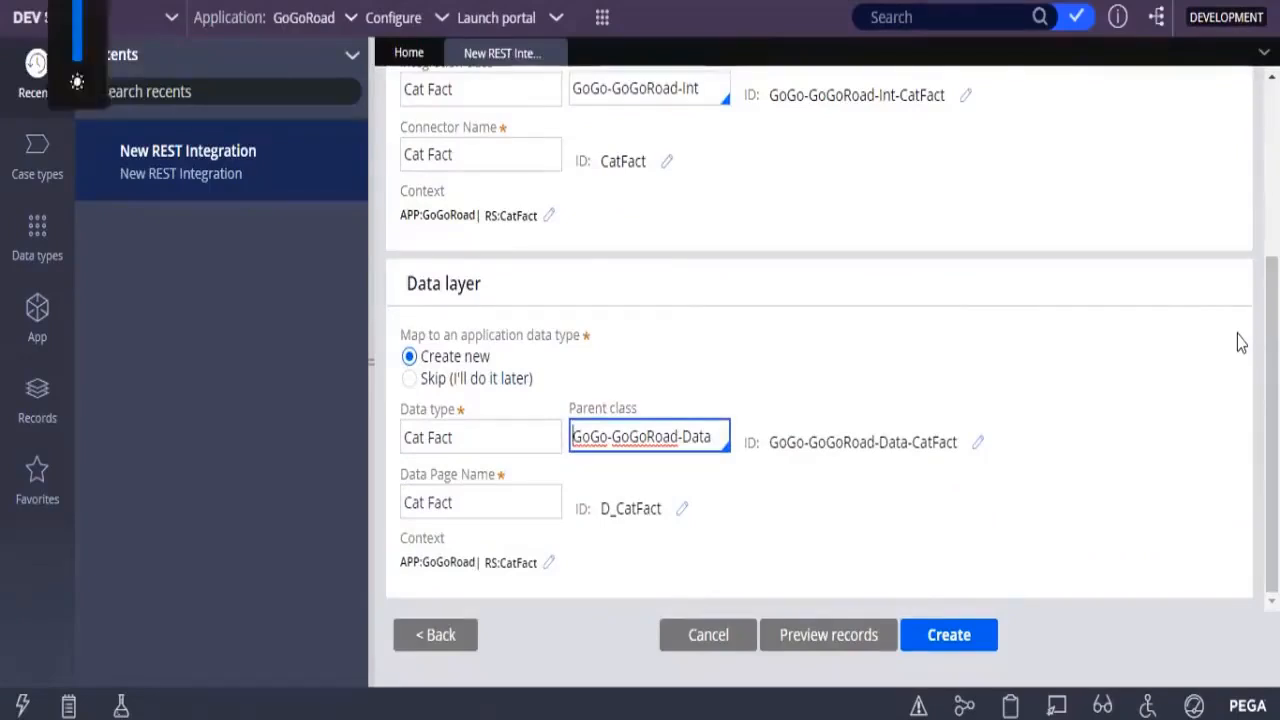
key("Down")
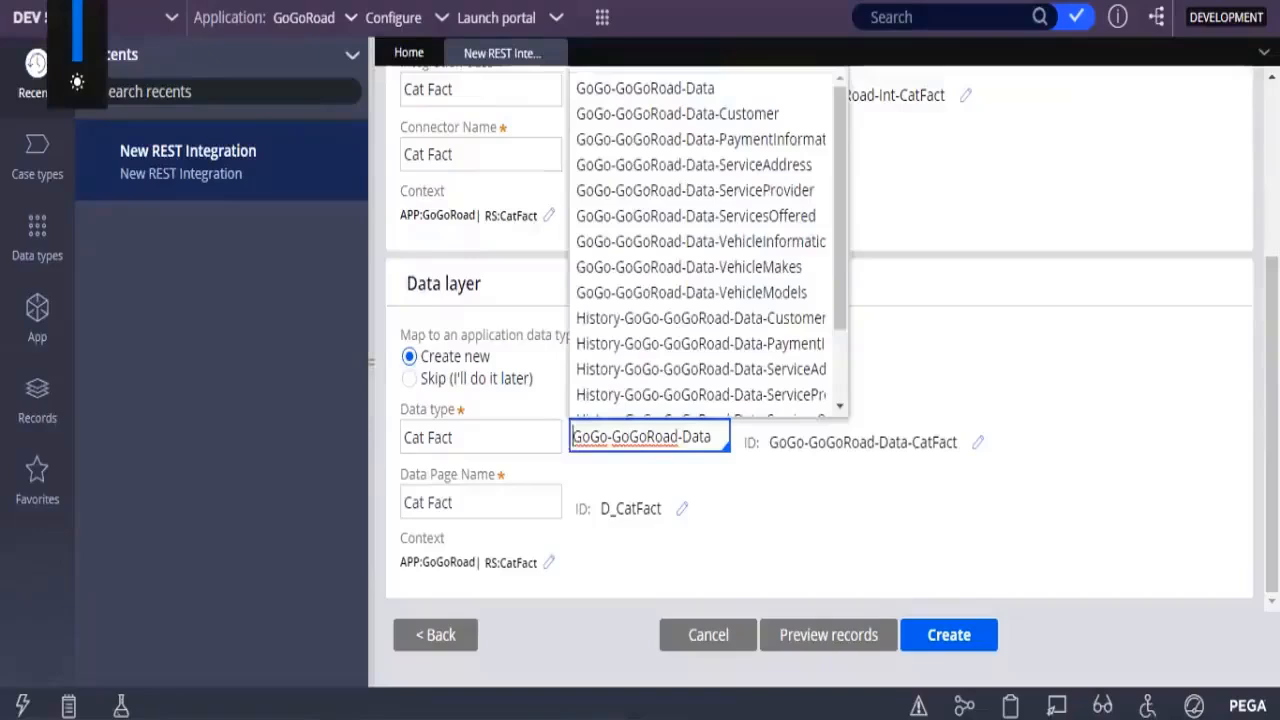
left_click(1034, 590)
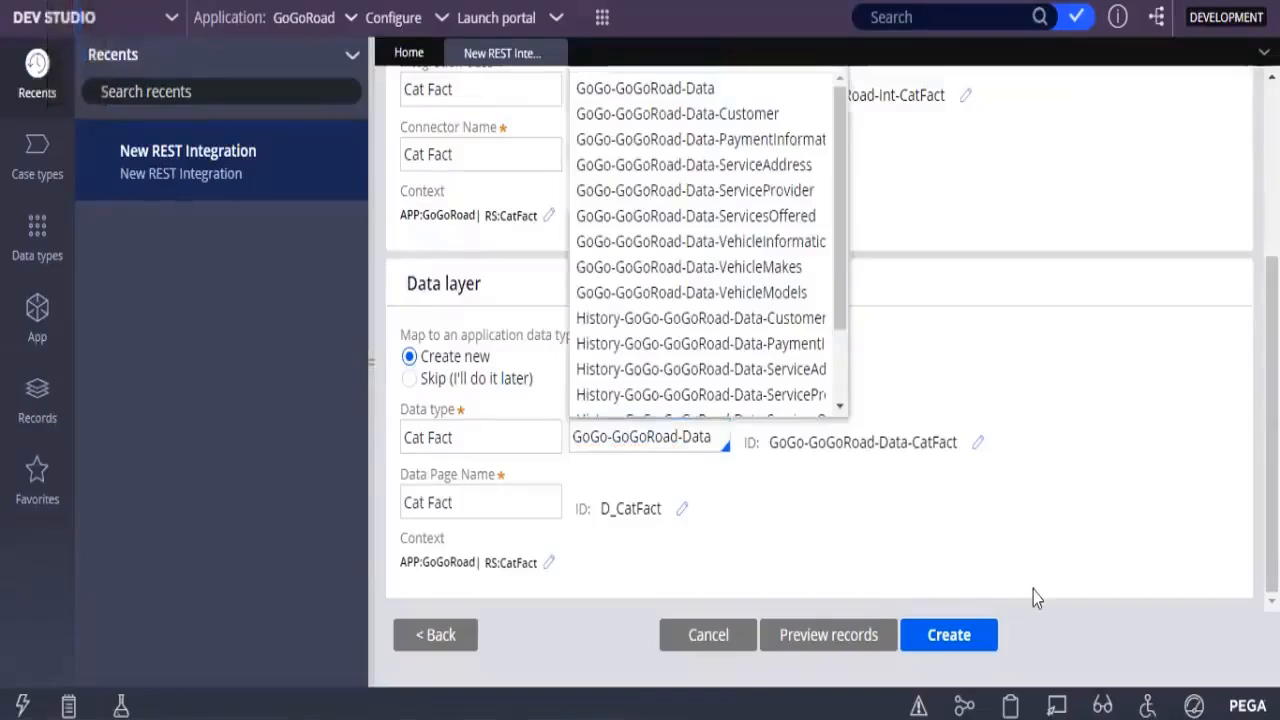